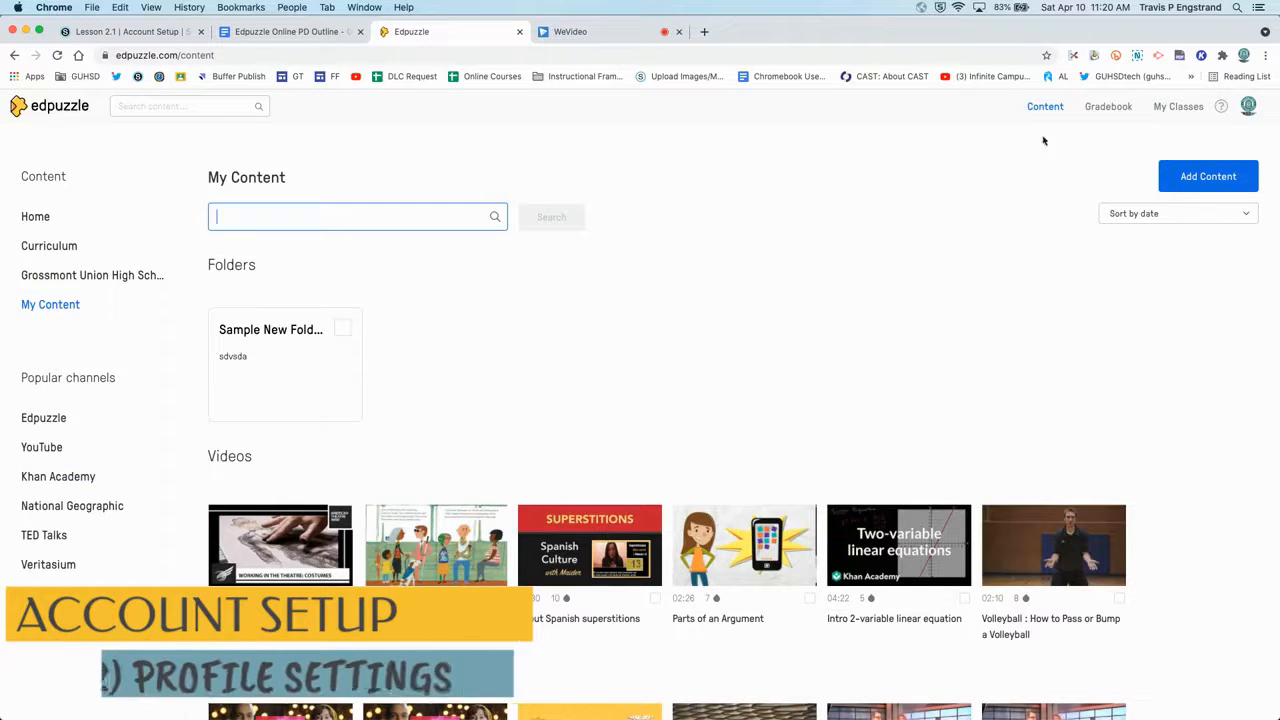
Step: Open the account profile and review the personal info, password and connected accounts sections
click(1248, 110)
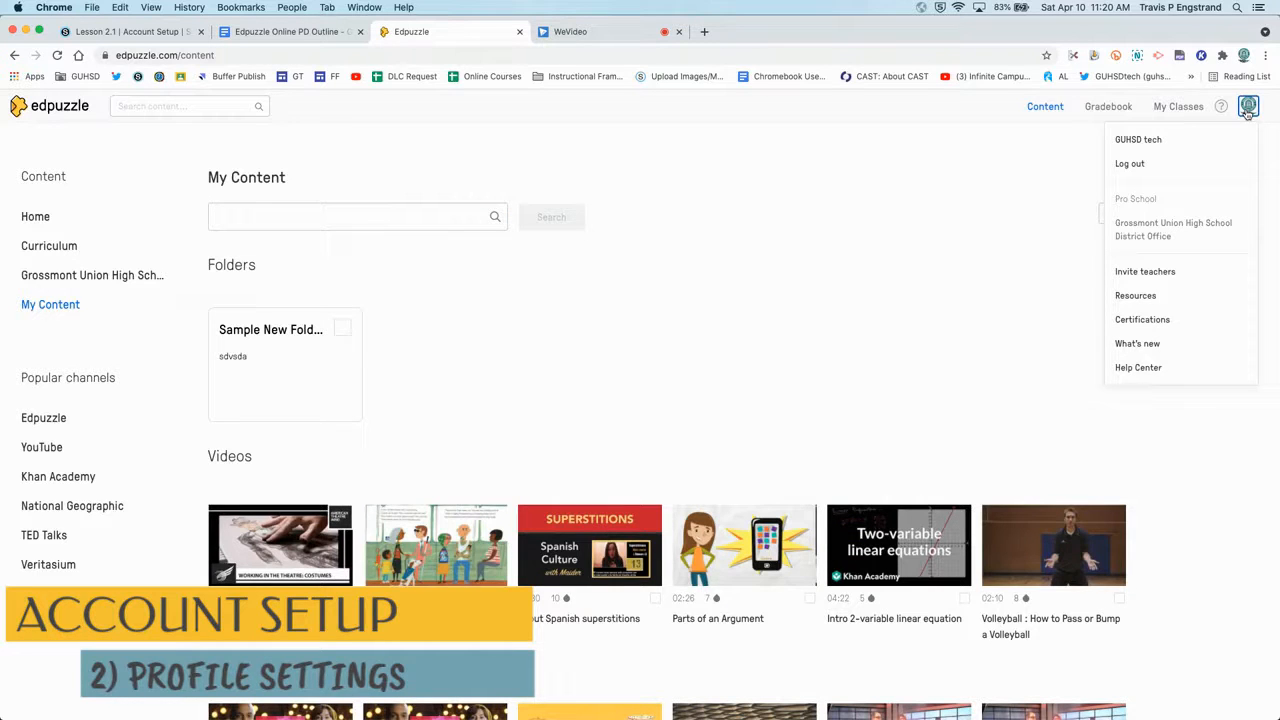
click(1148, 142)
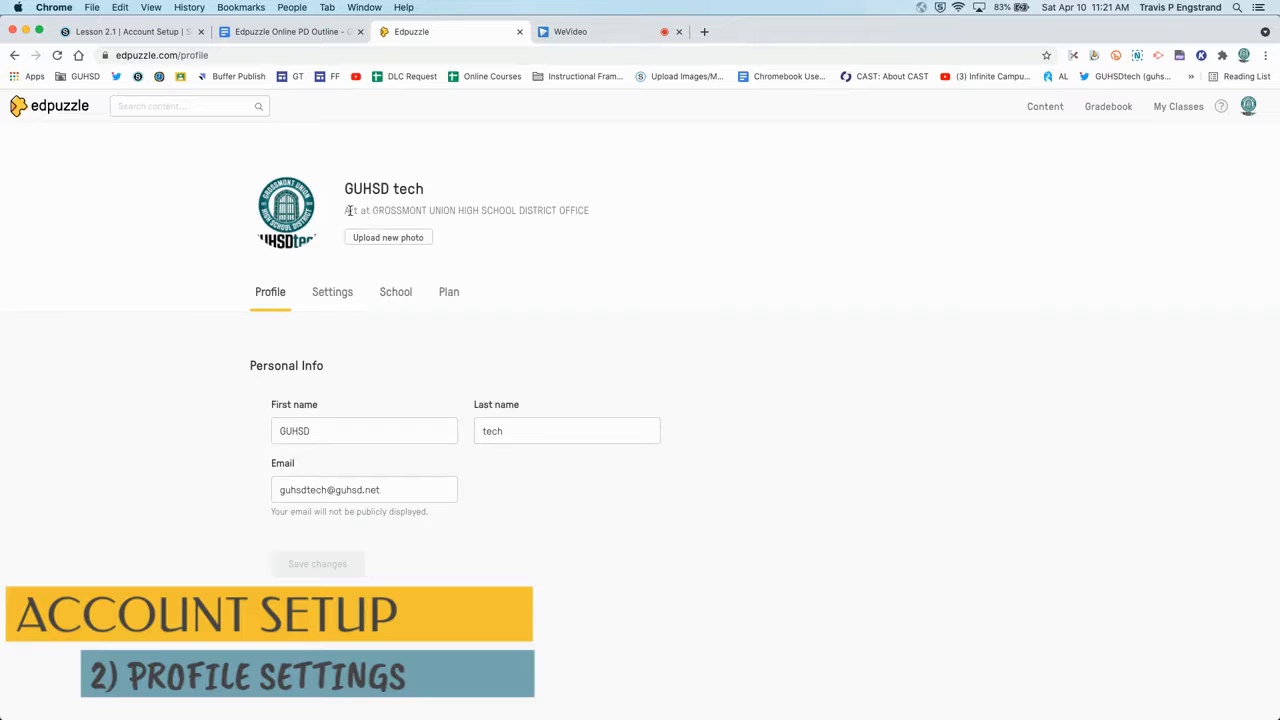
drag(347, 211, 587, 211)
scroll(262, 335, down, 2)
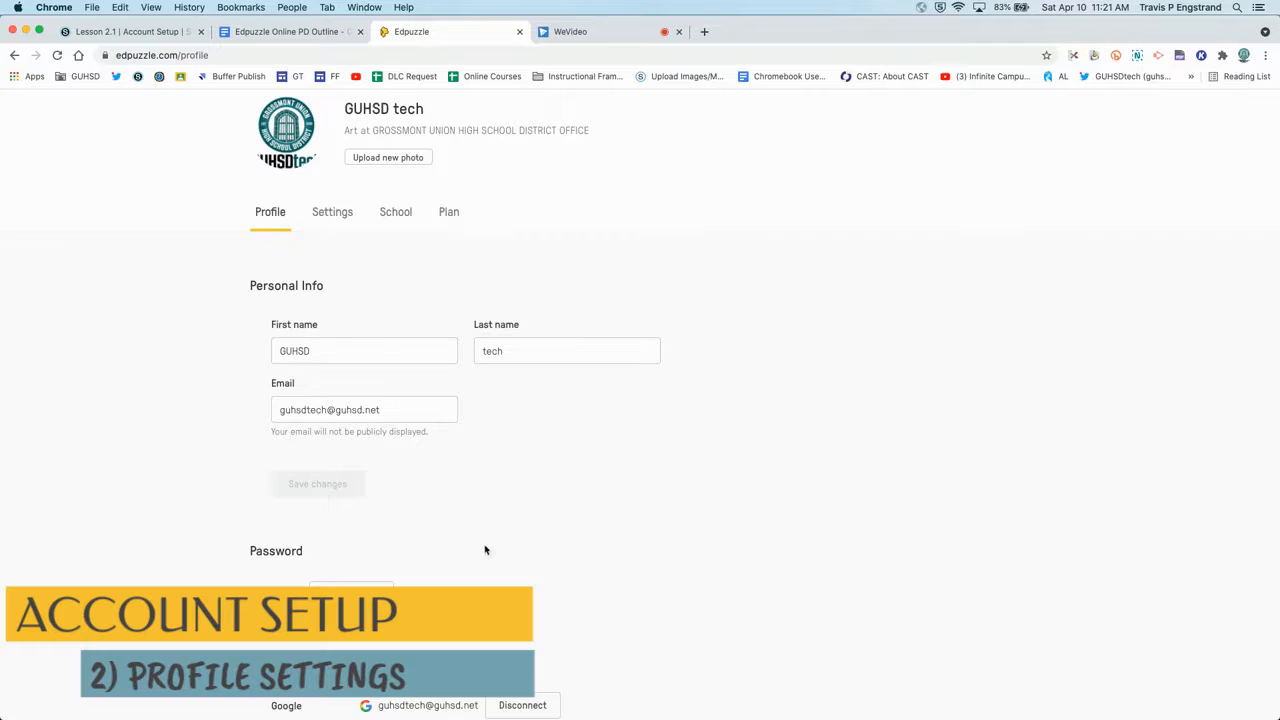
scroll(485, 550, down, 4)
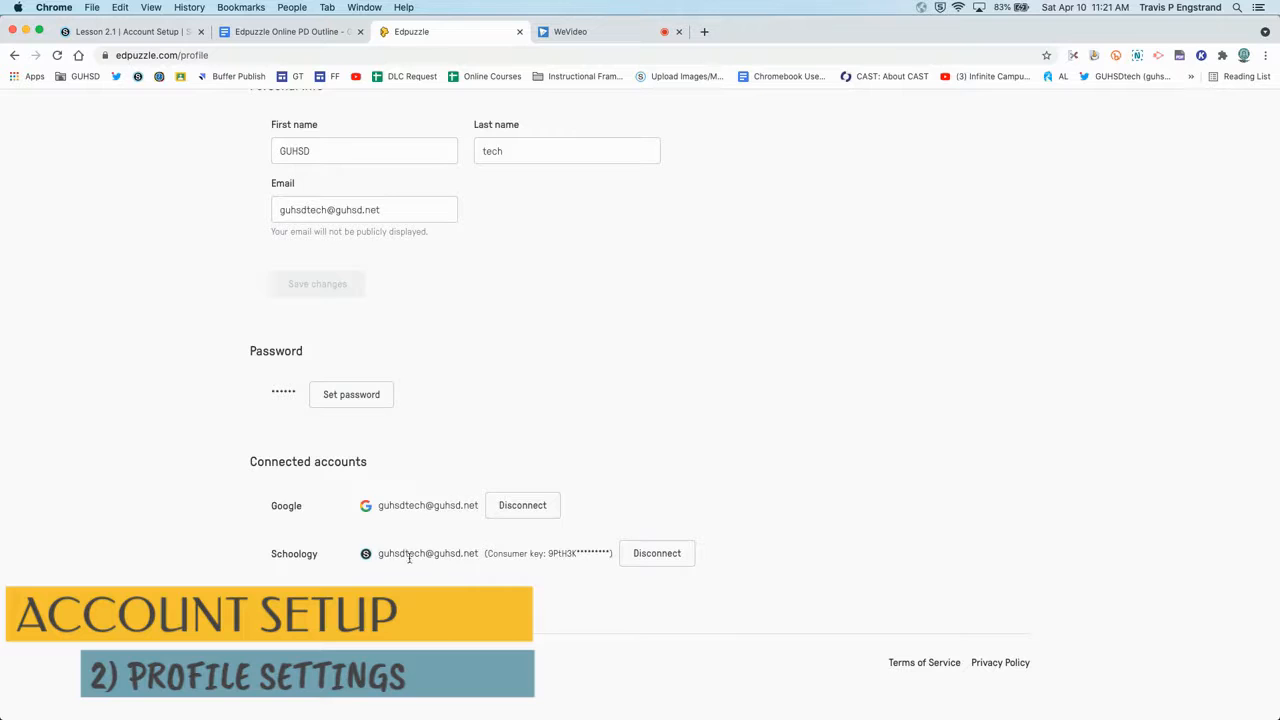
scroll(525, 555, up, 5)
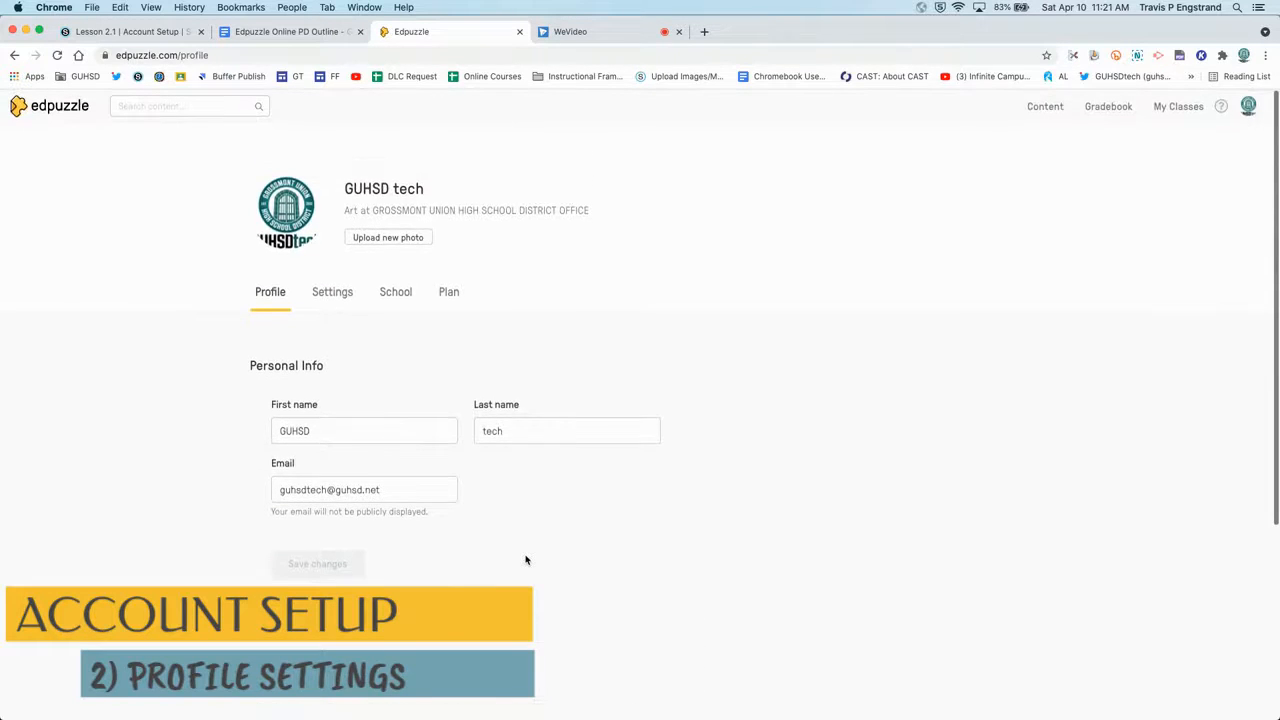
Step: Open the account settings and read what the Public and Private privacy options do
click(333, 295)
double_click(268, 370)
click(243, 410)
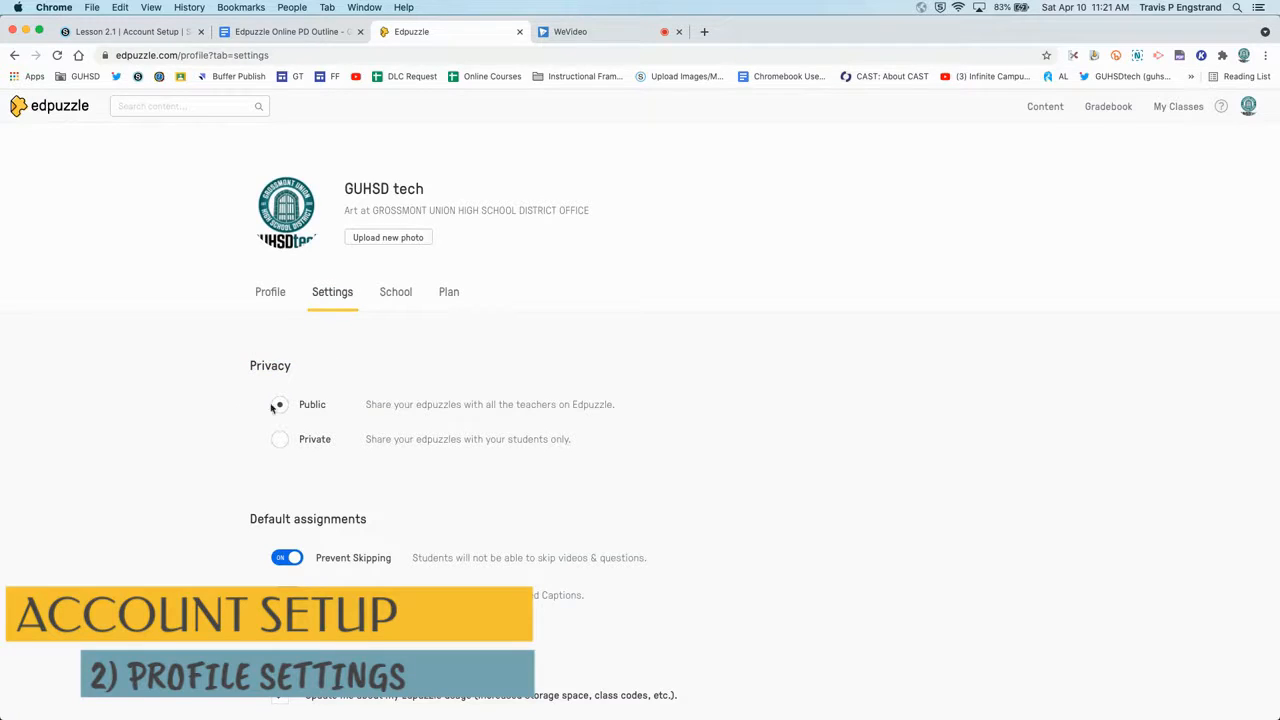
double_click(368, 402)
click(368, 402)
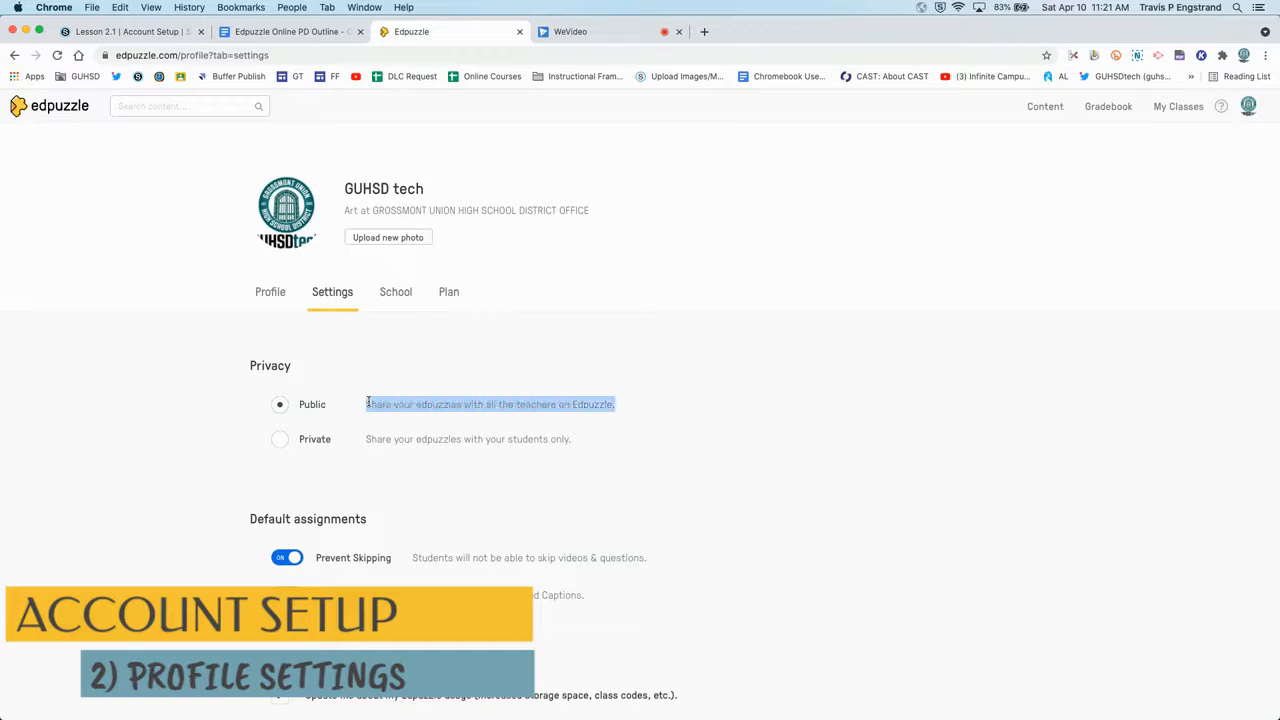
click(368, 402)
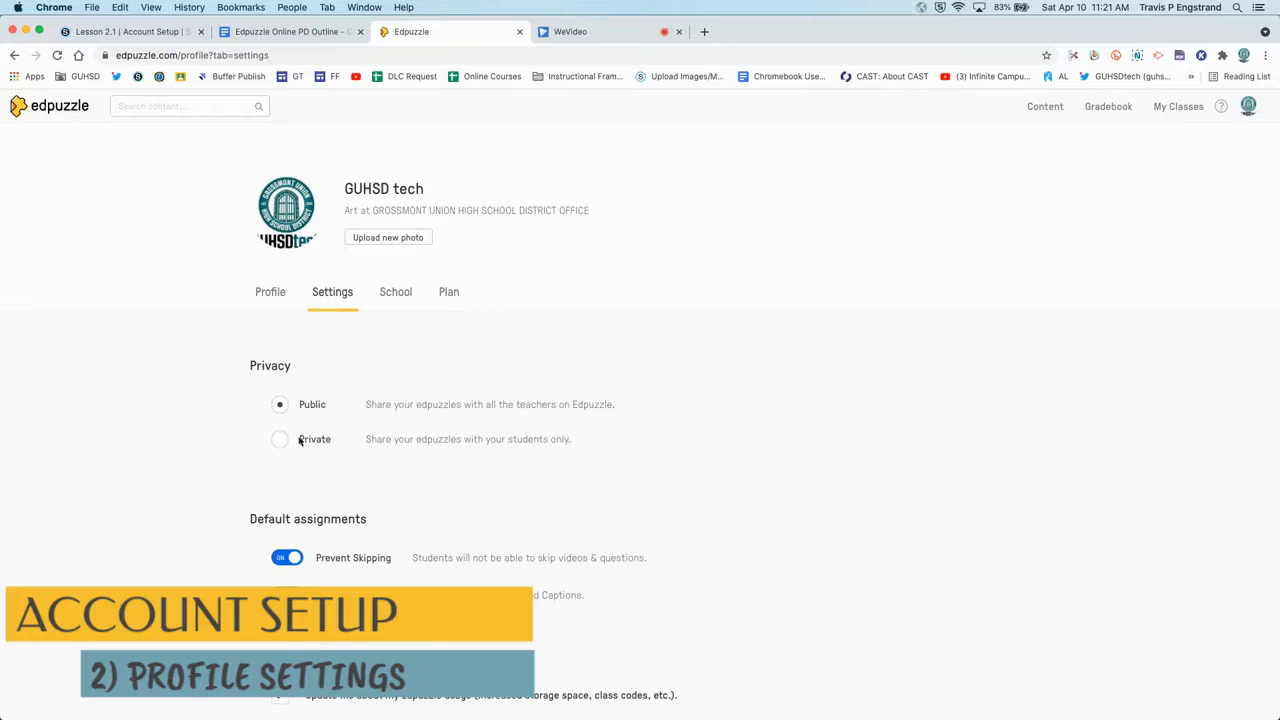
triple_click(368, 437)
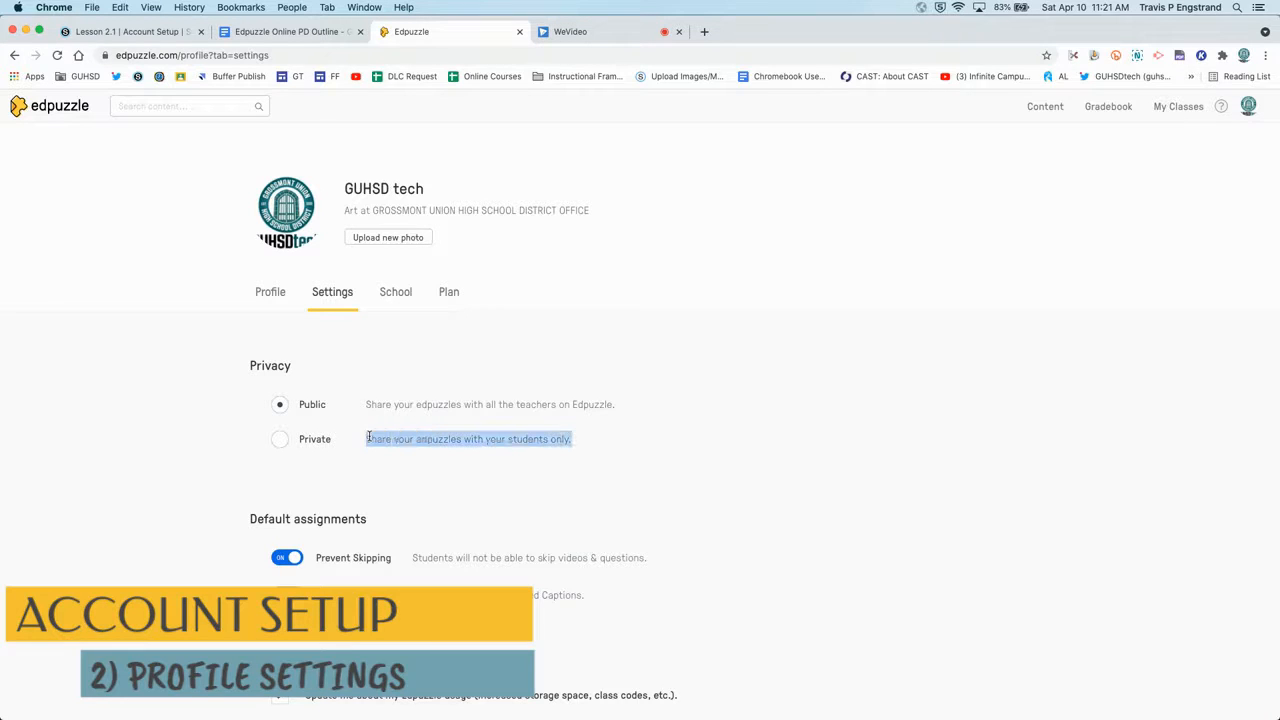
click(369, 437)
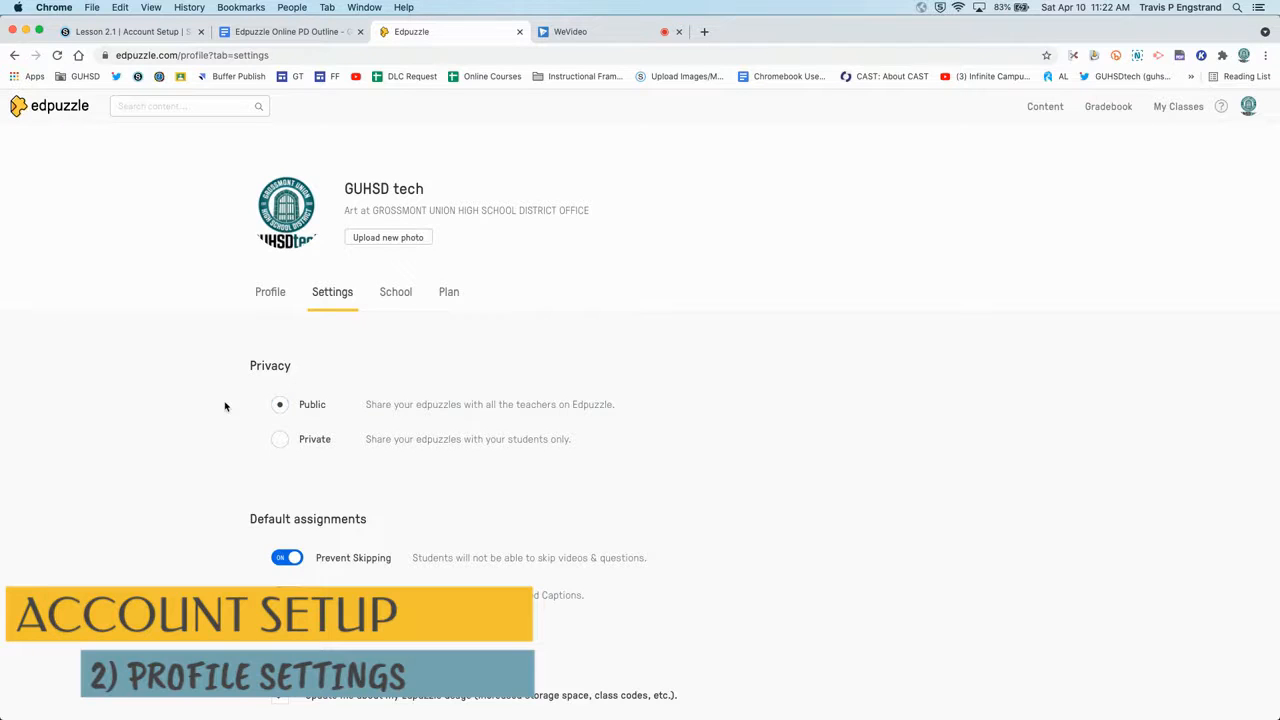
Step: Turn on Closed Captions in the default assignment settings
scroll(226, 405, down, 3)
double_click(270, 380)
click(270, 380)
click(320, 385)
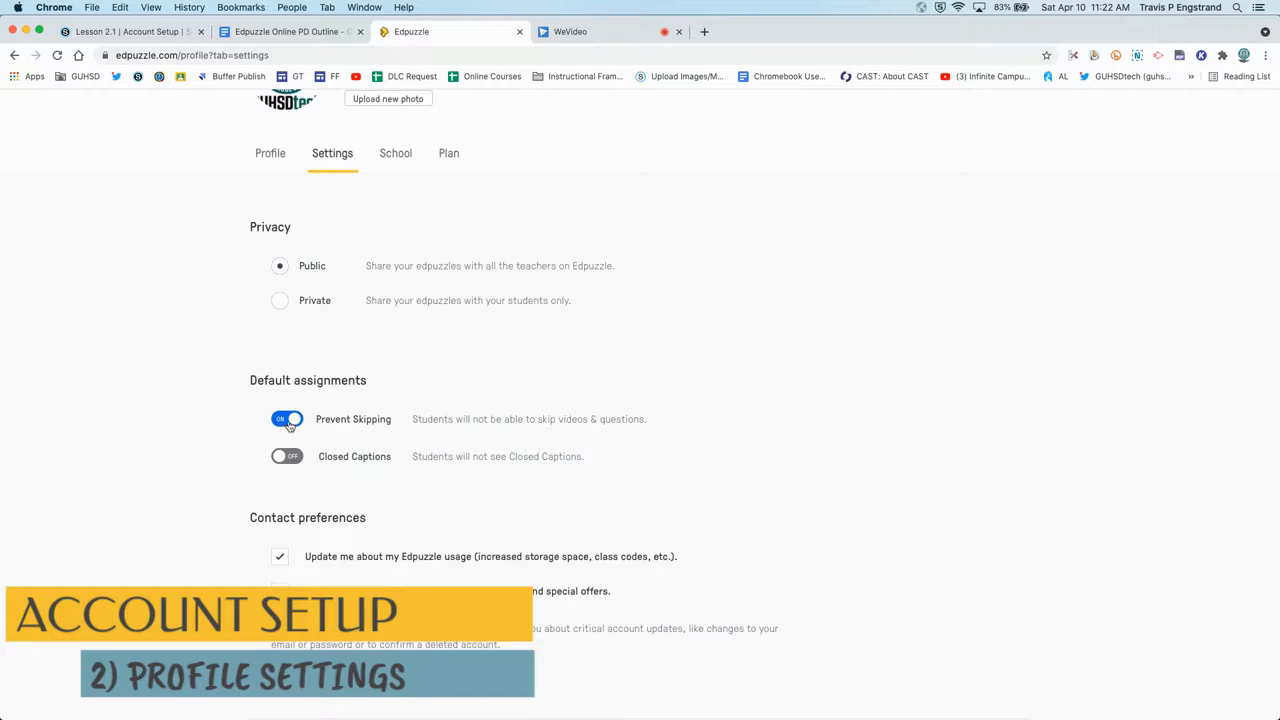
click(291, 456)
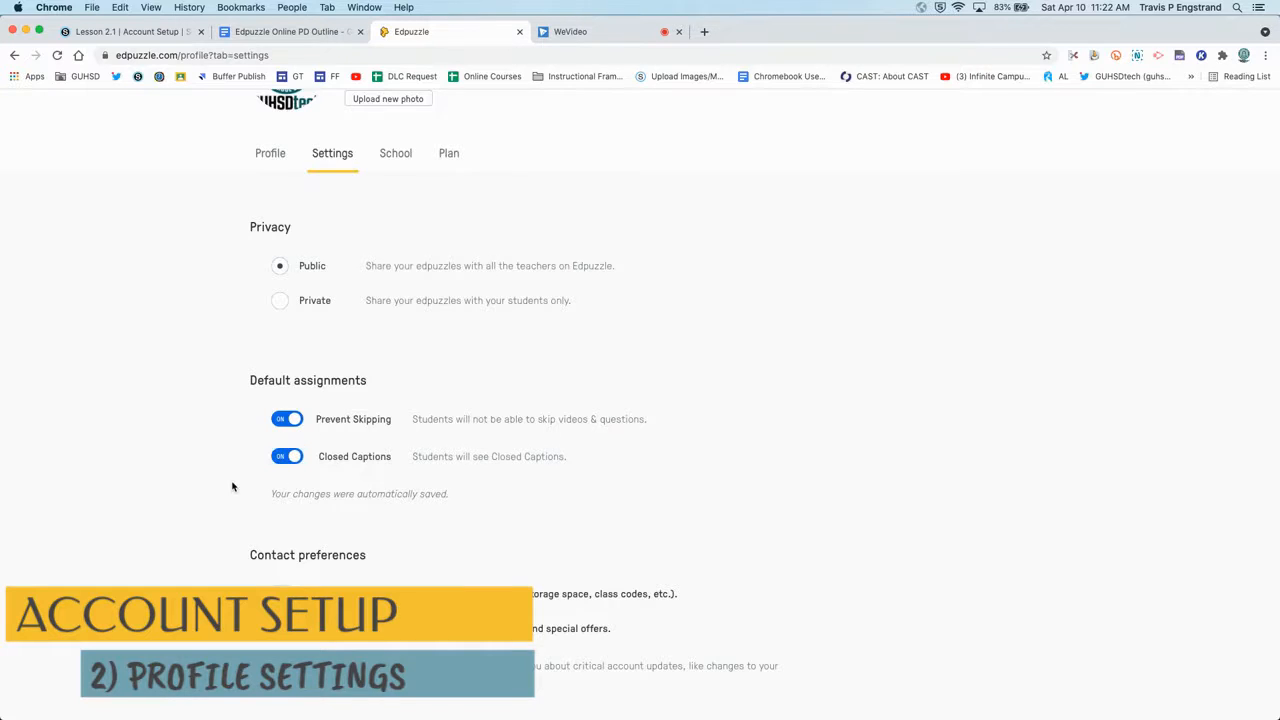
Step: Toggle the contact preferences for Edpuzzle usage updates and for latest news, events and special offers
scroll(232, 487, down, 3)
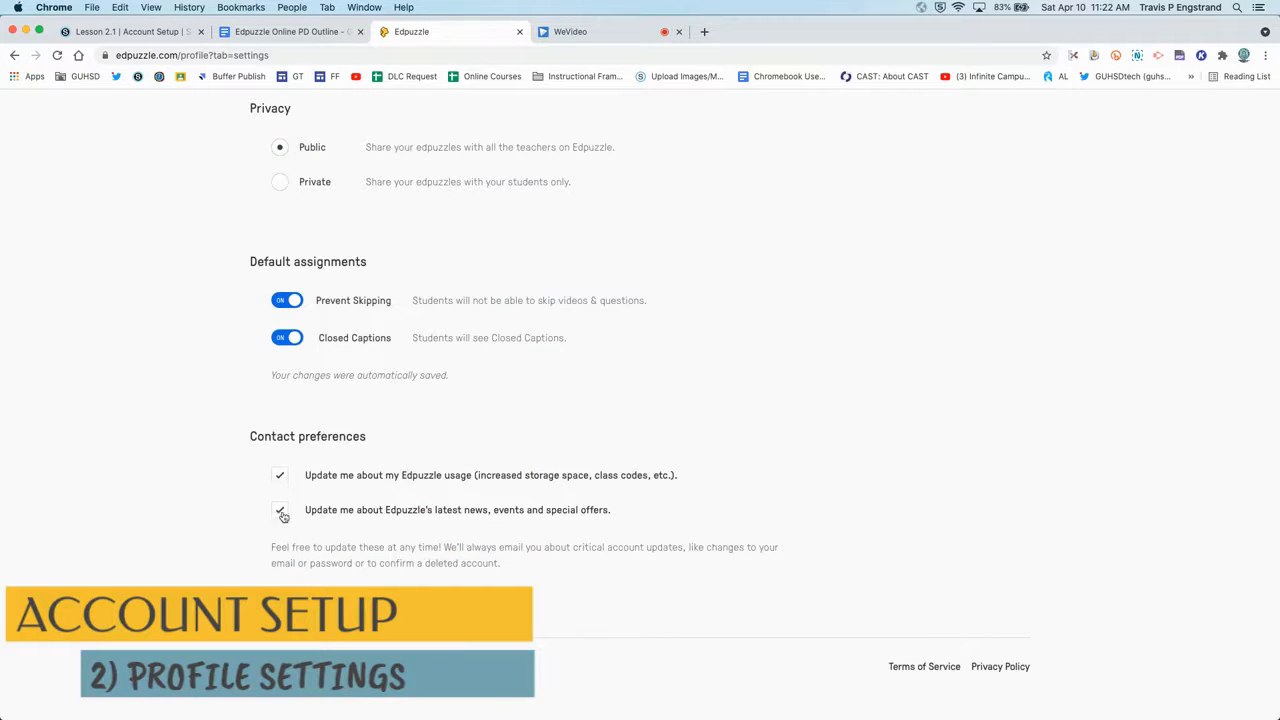
triple_click(308, 478)
double_click(321, 511)
click(314, 496)
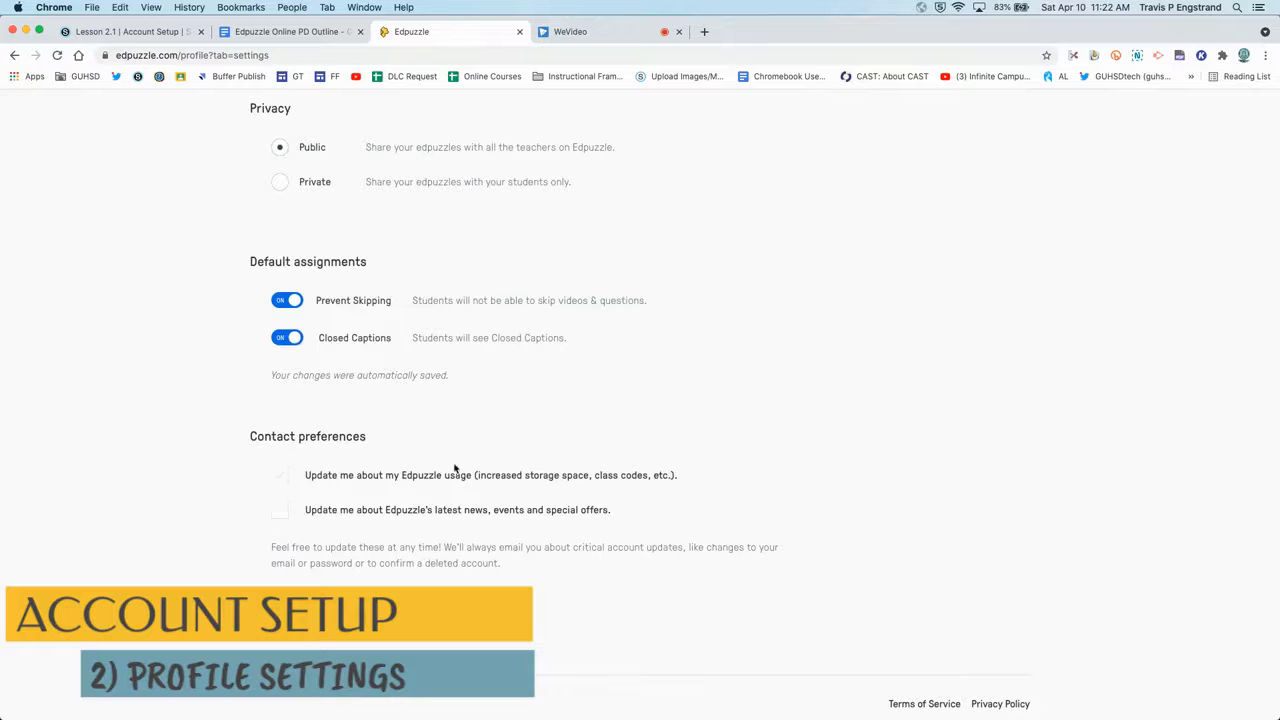
Step: Open the school information for the account and examine the school name and status
scroll(552, 440, up, 3)
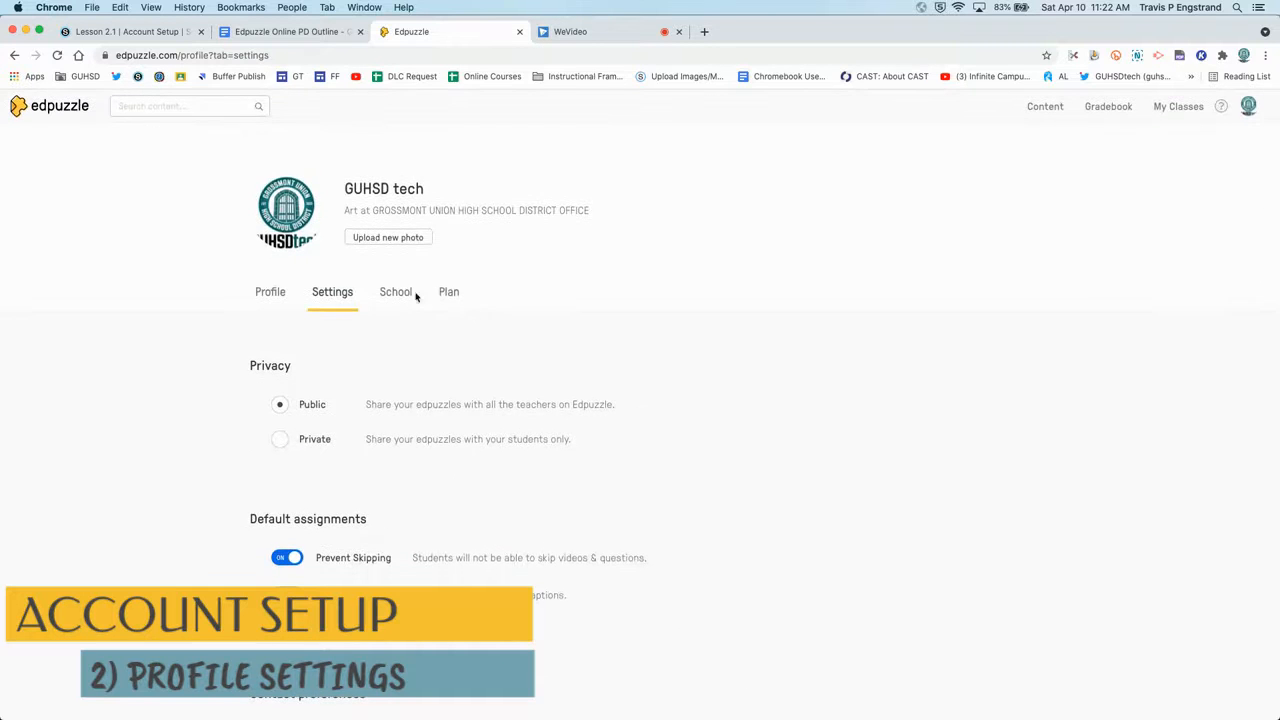
click(402, 292)
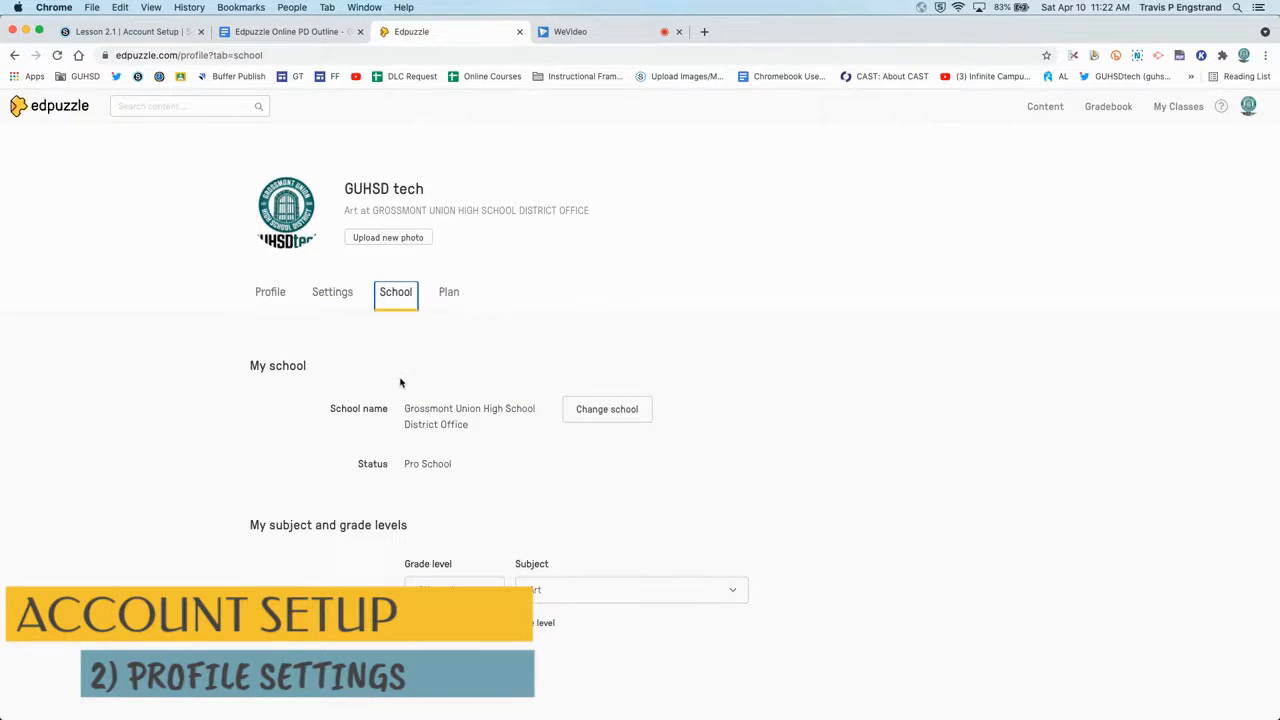
scroll(402, 380, down, 1)
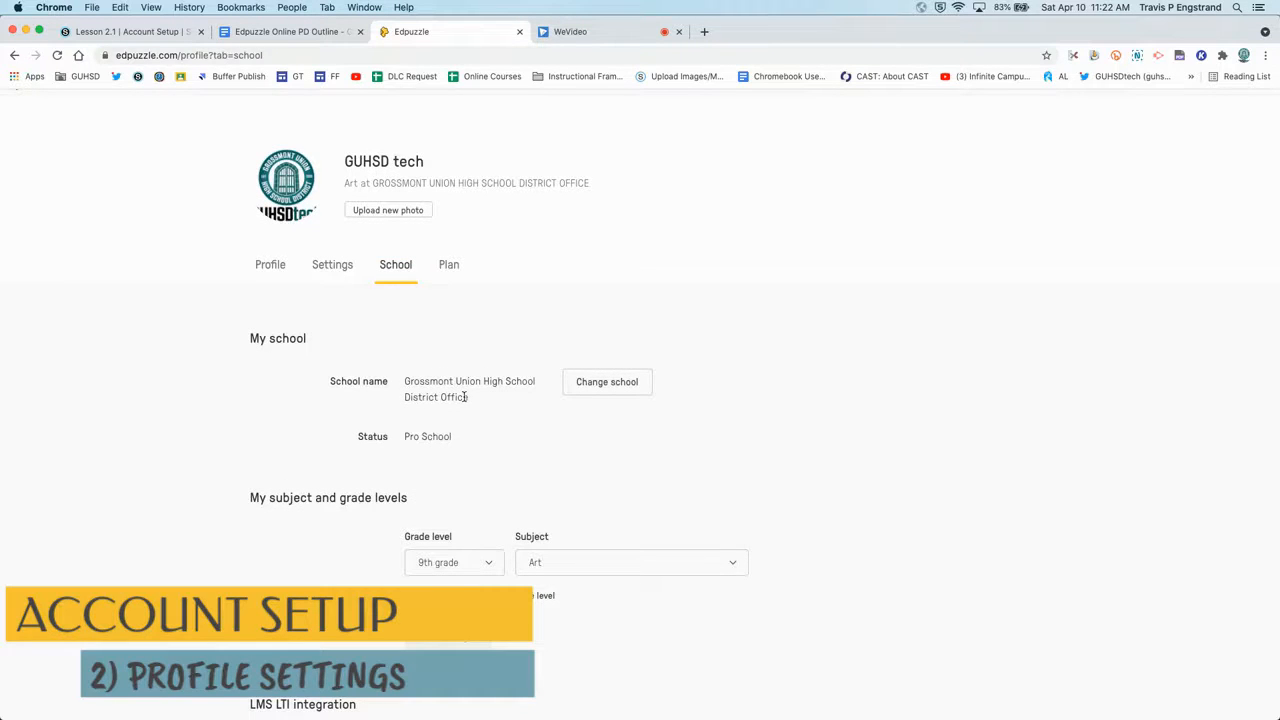
triple_click(415, 436)
click(454, 440)
triple_click(424, 436)
click(424, 436)
Step: Start changing the school and tick all four acknowledgements about classes, features, the 6-month limit and My Content
click(624, 389)
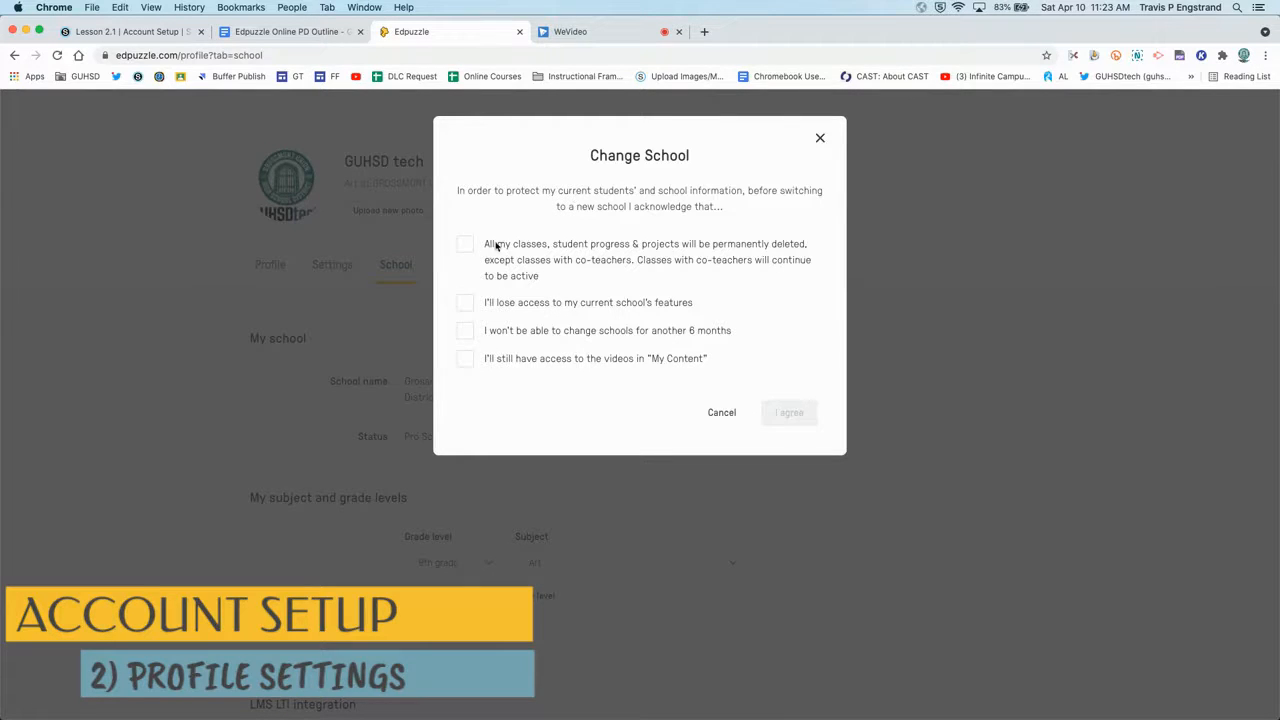
click(542, 265)
click(467, 247)
click(467, 305)
click(466, 332)
click(466, 360)
click(465, 247)
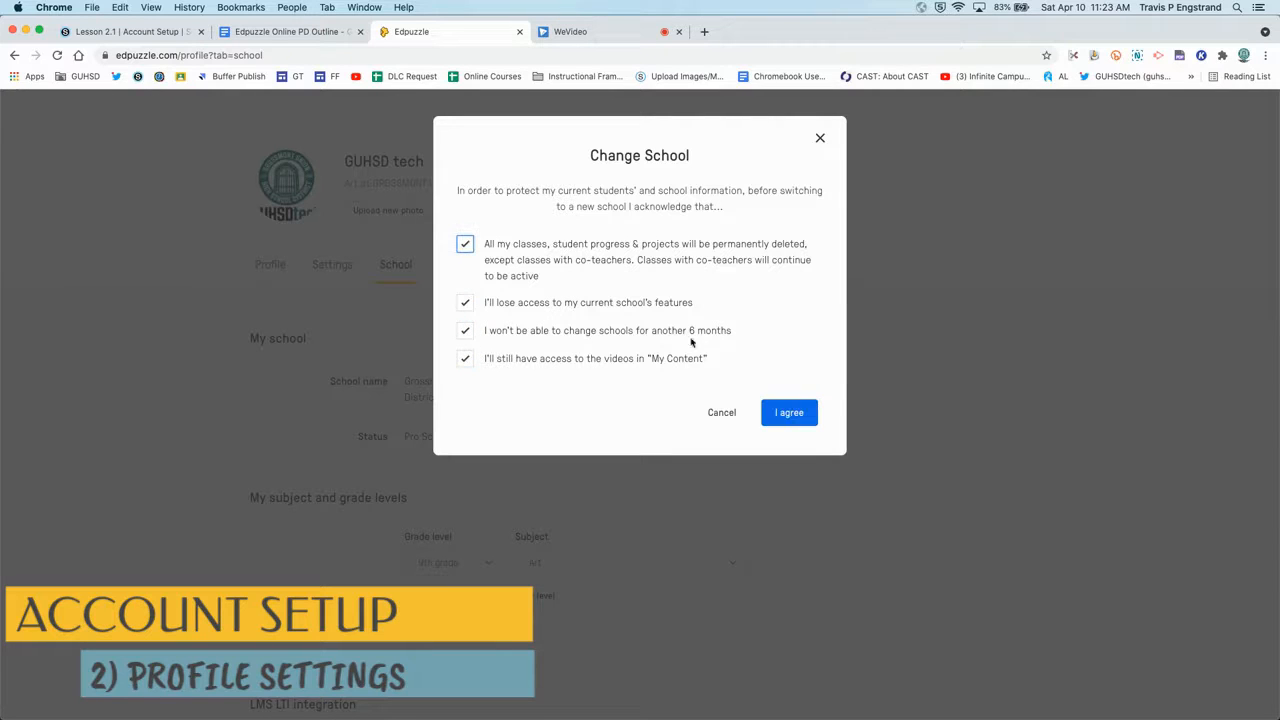
Step: Clear all four school-change acknowledgements and dismiss the request without agreeing
click(468, 331)
click(467, 304)
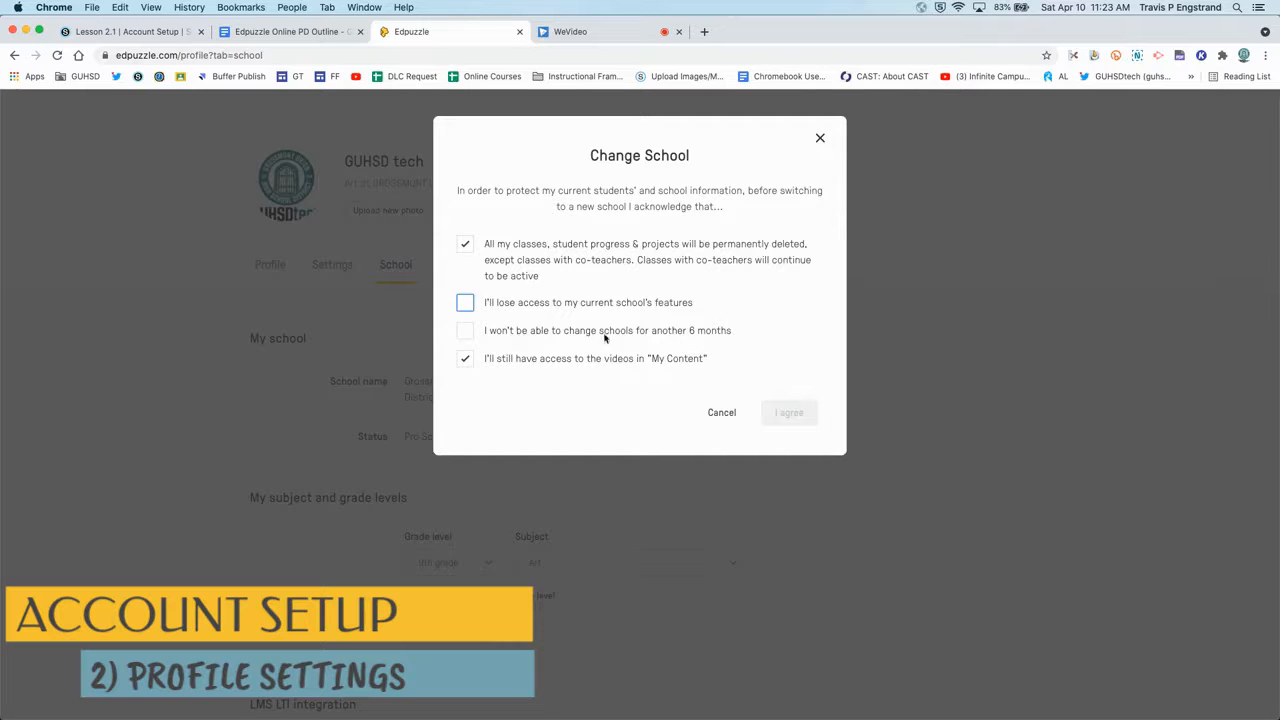
click(465, 359)
click(467, 246)
click(819, 138)
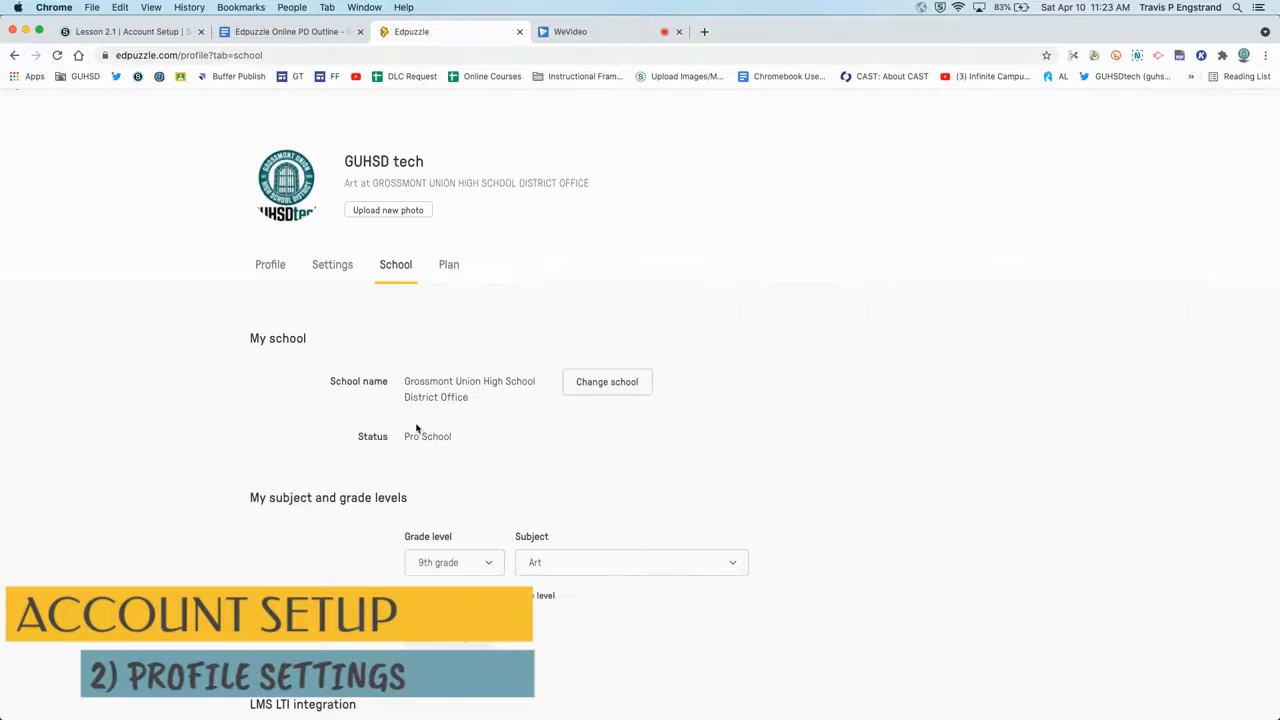
Step: Review the subject, grade level and LMS LTI integration settings, and the account's plan and storage details
scroll(417, 428, down, 4)
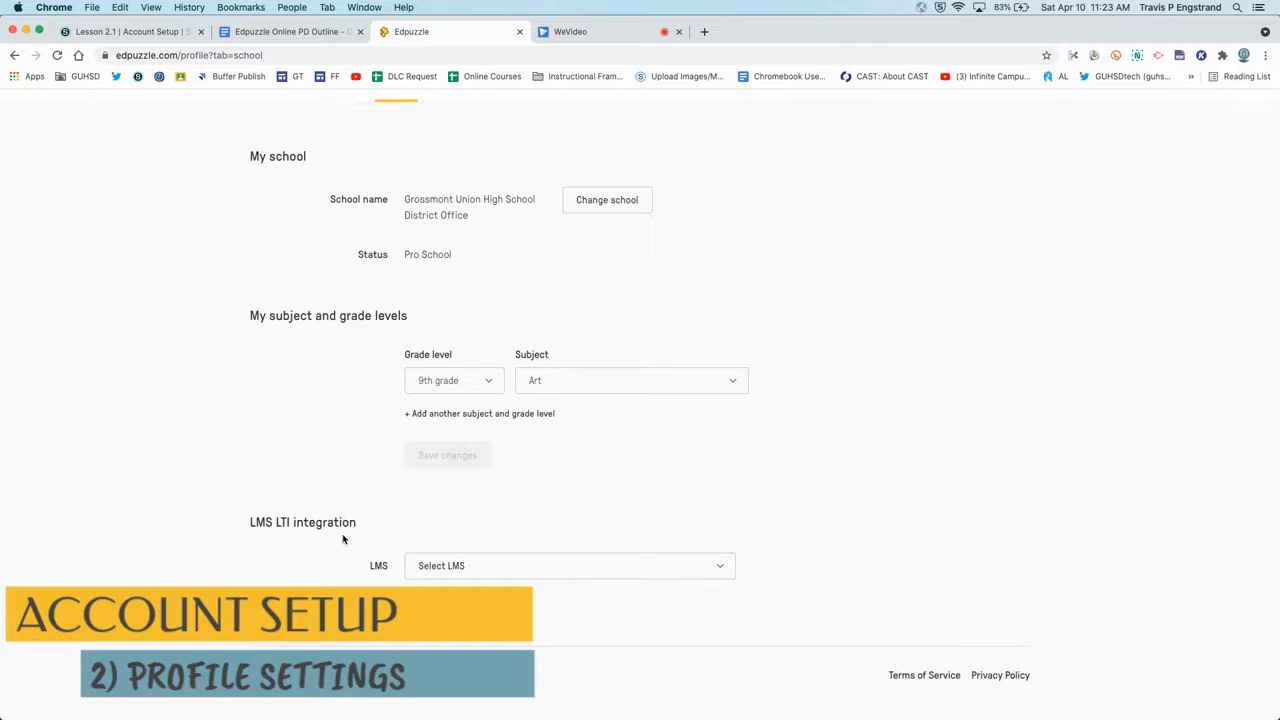
scroll(342, 540, up, 5)
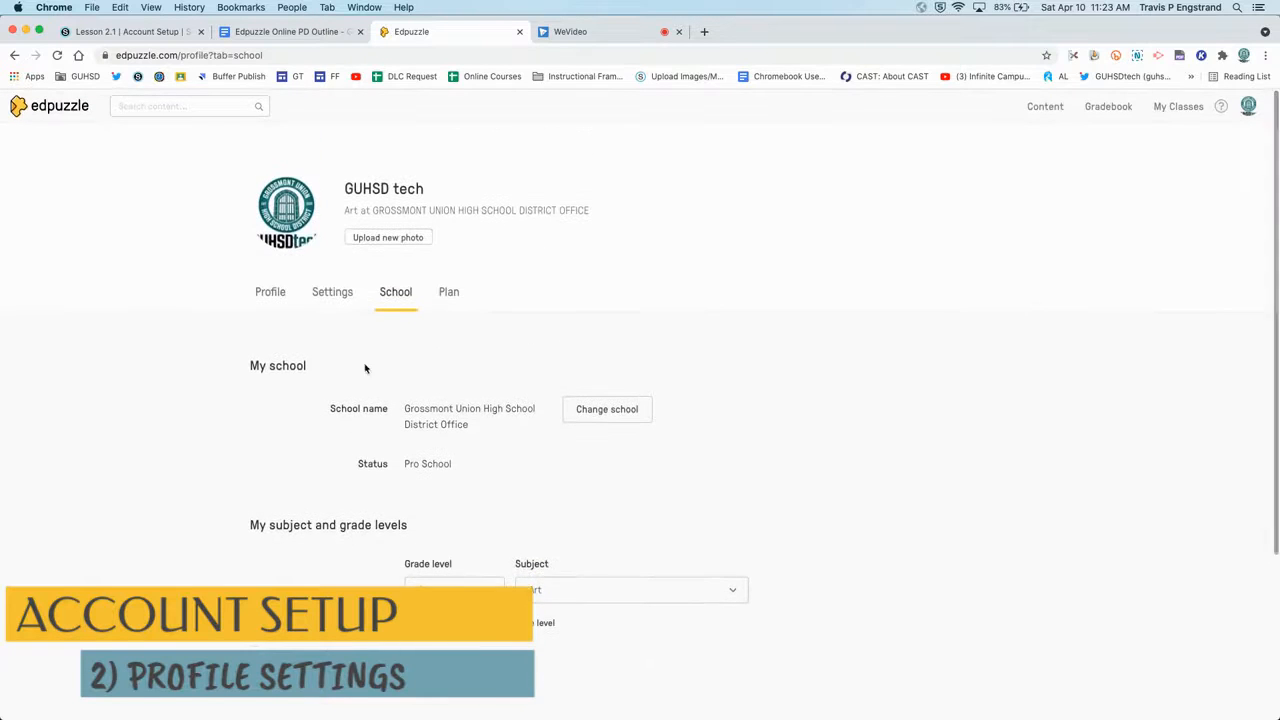
click(446, 294)
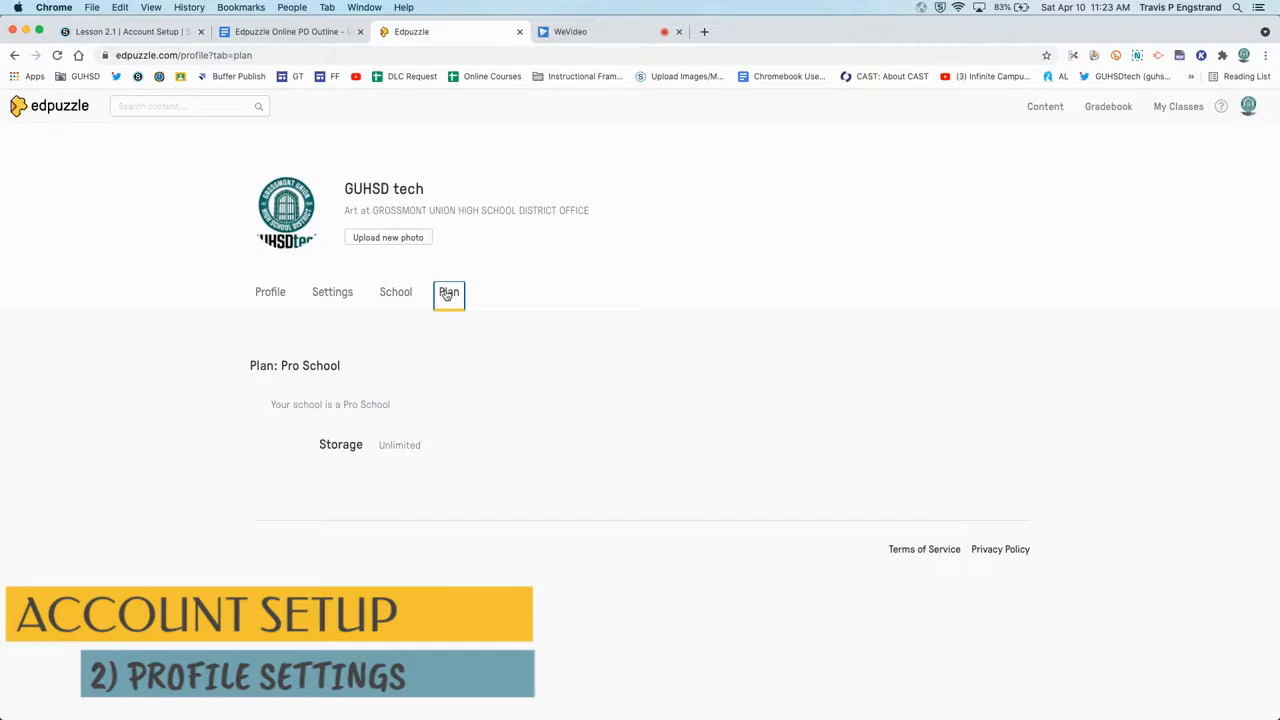
triple_click(274, 366)
double_click(307, 405)
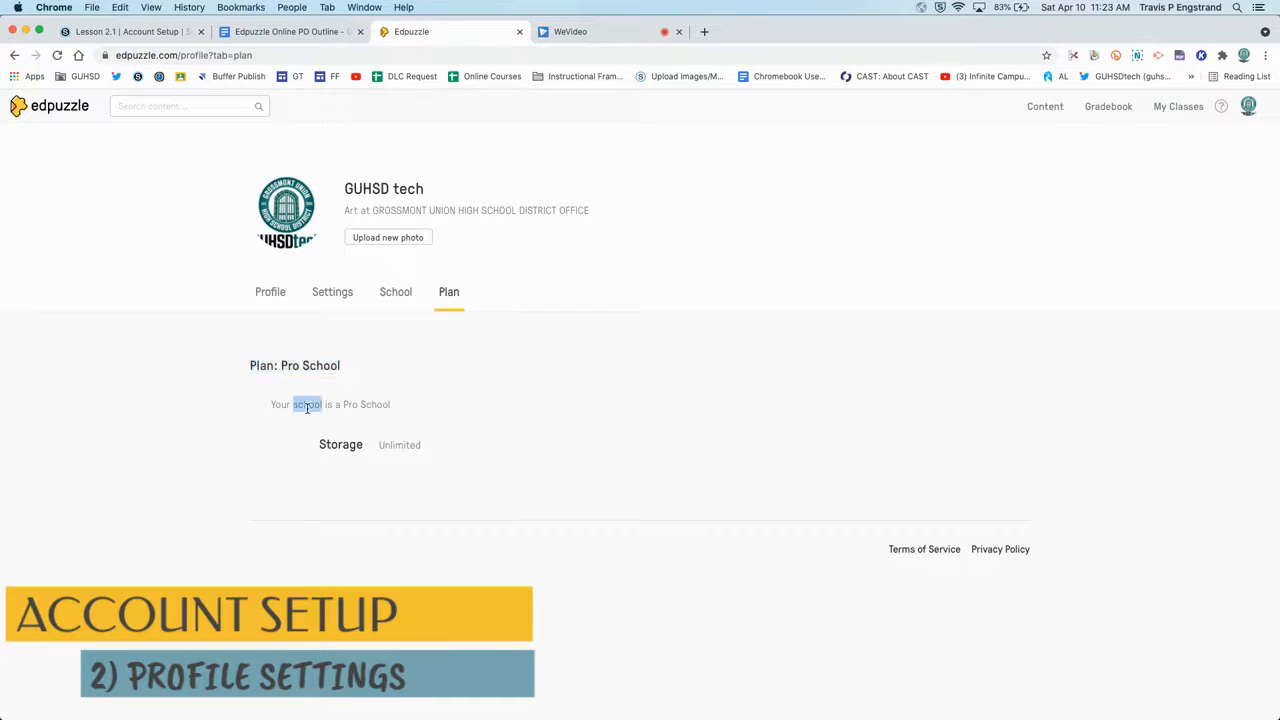
triple_click(390, 457)
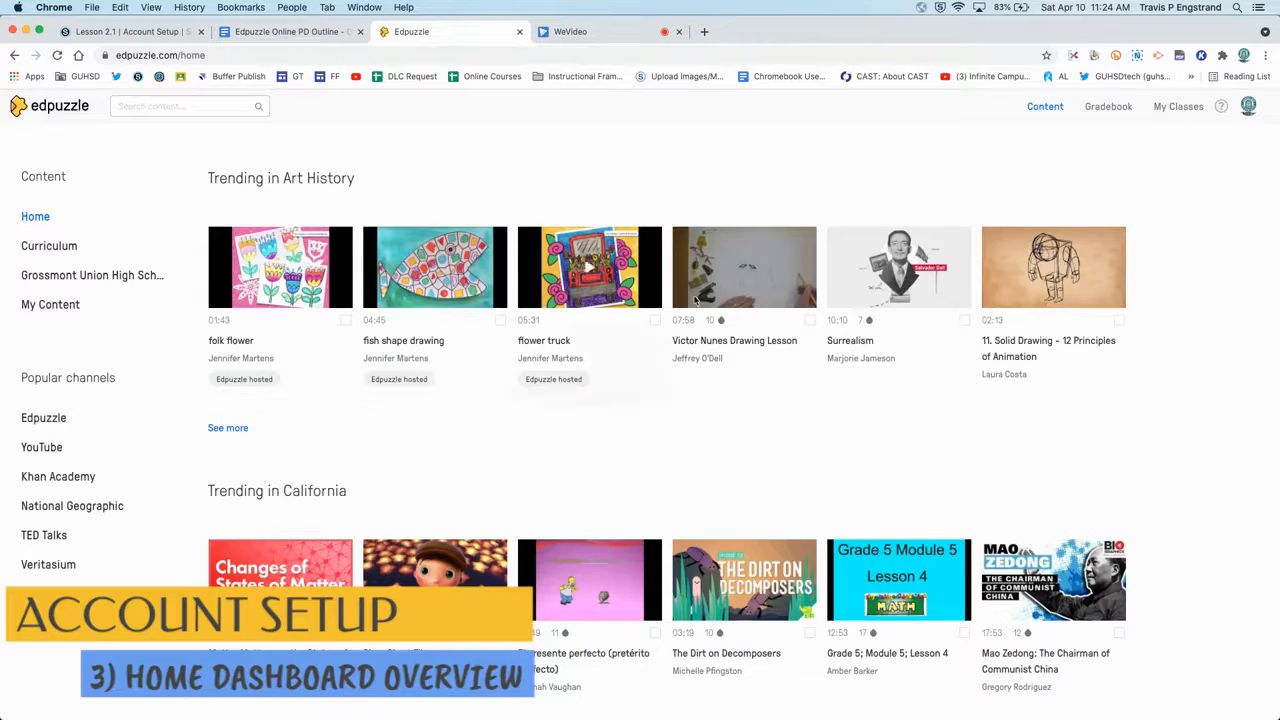
Step: View the gradebook and classes, and look at the Assessing in Schoology: Preservice class options without saving
click(1107, 108)
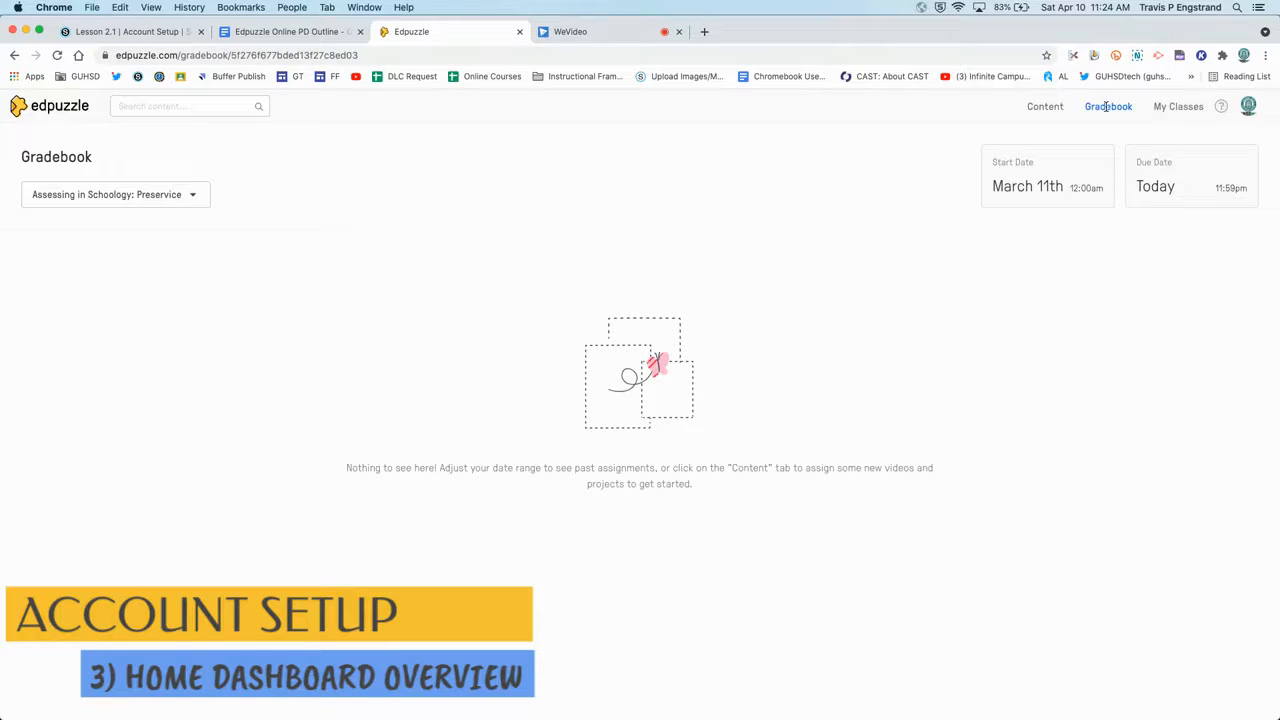
click(1163, 107)
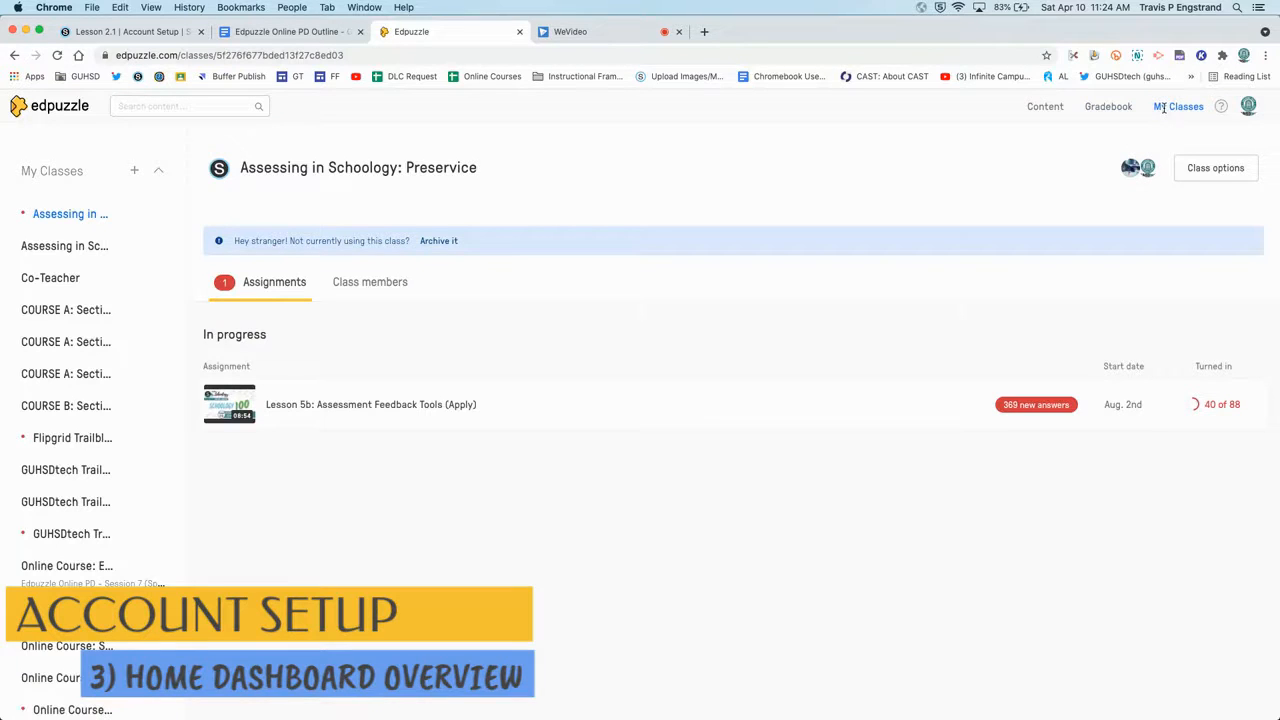
click(1221, 107)
click(1200, 168)
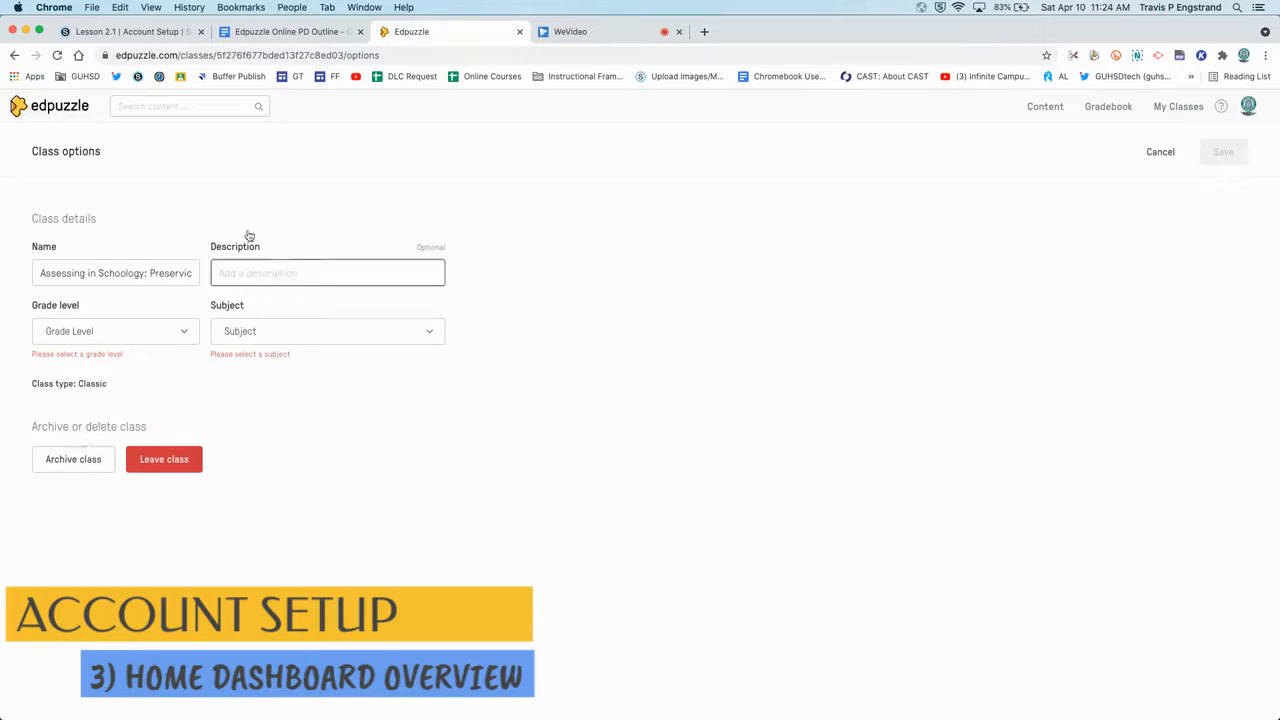
click(1164, 154)
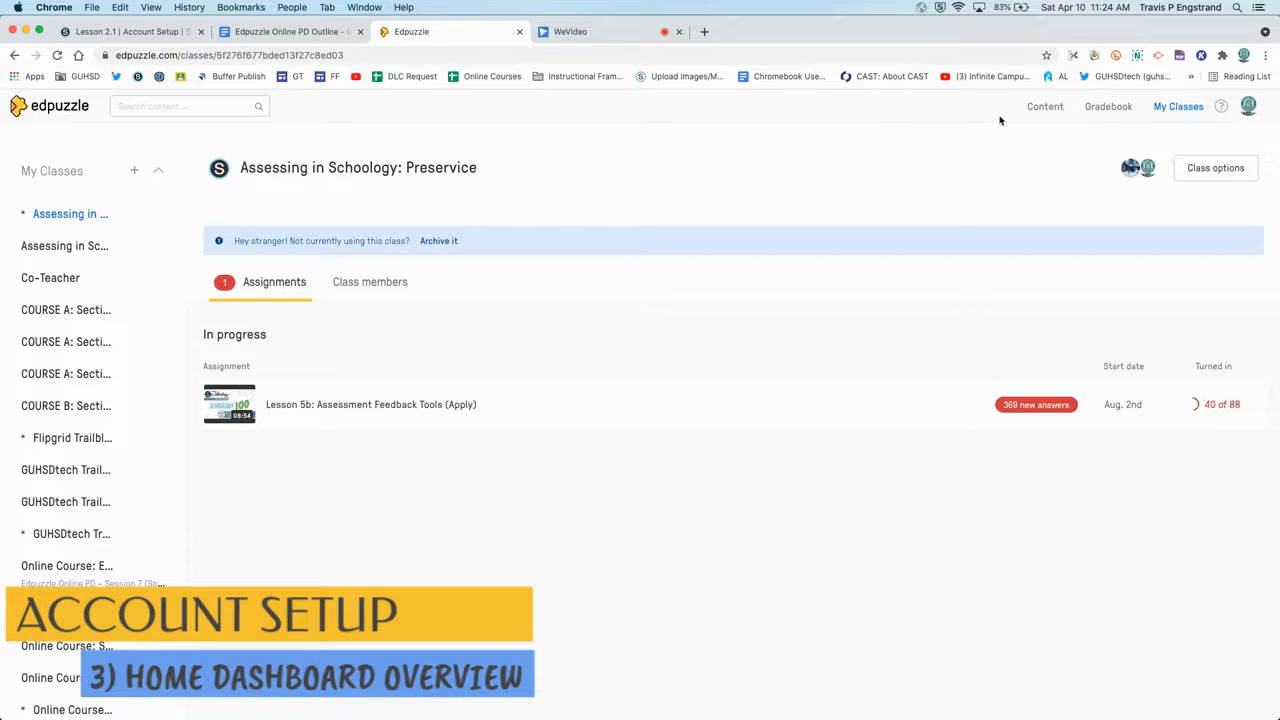
Step: View the home and curriculum pages, and remove the 9th grade and Art filters from the Grossmont Union High School District content
click(58, 116)
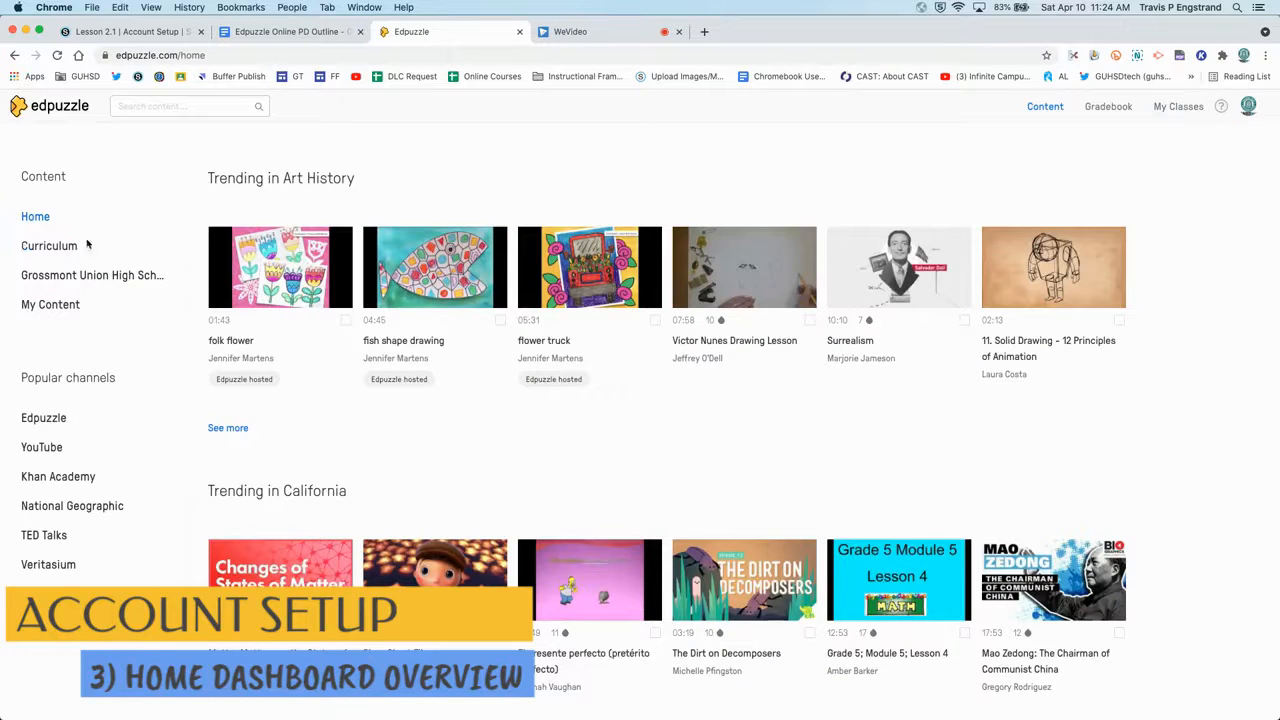
click(64, 246)
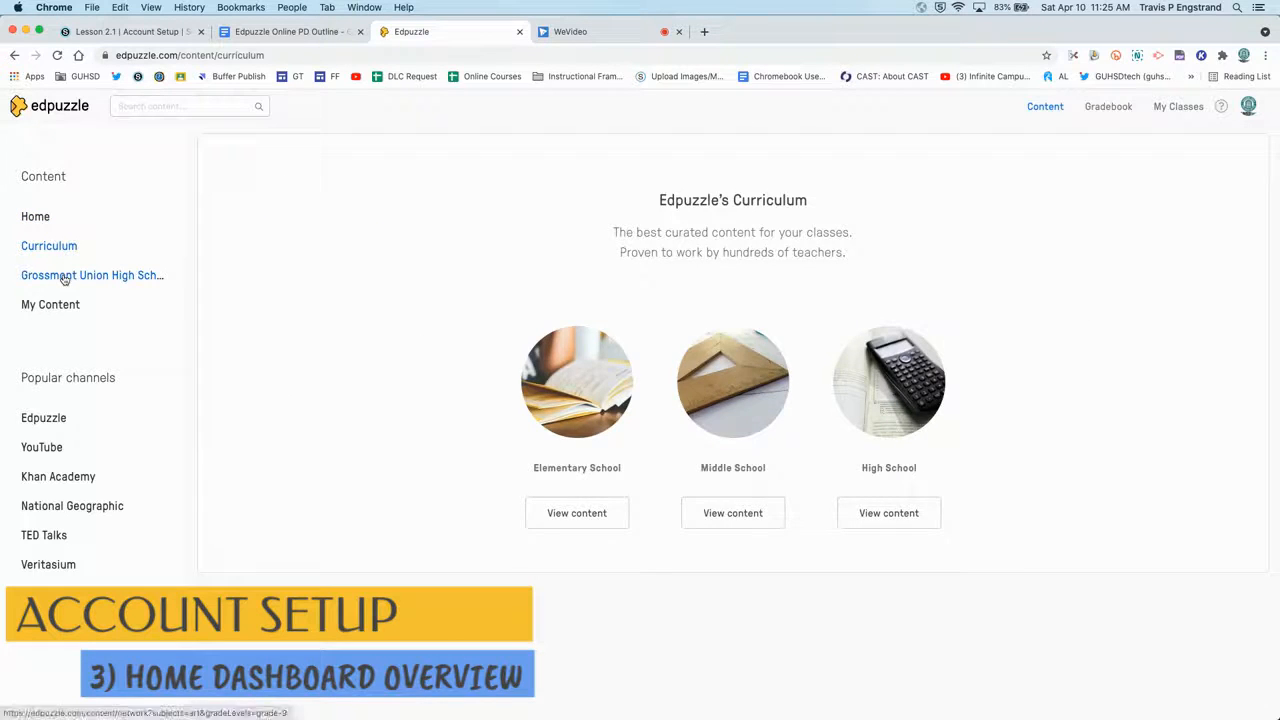
click(64, 277)
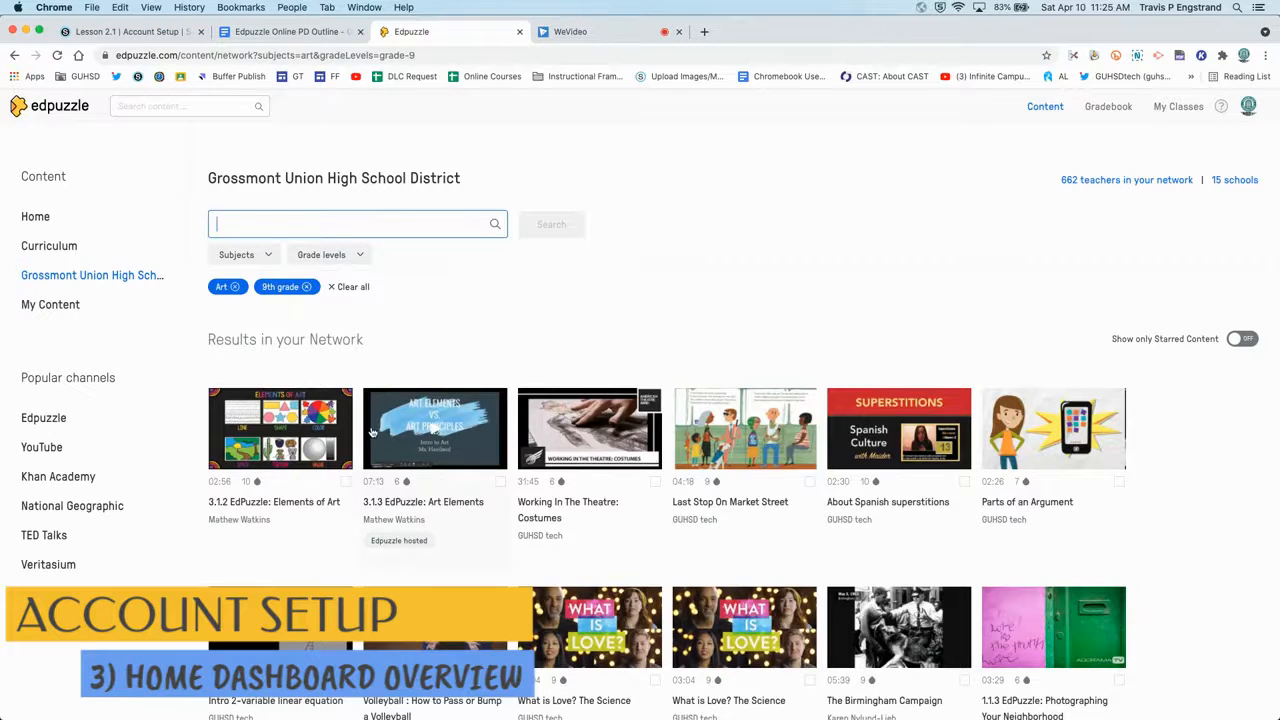
click(307, 287)
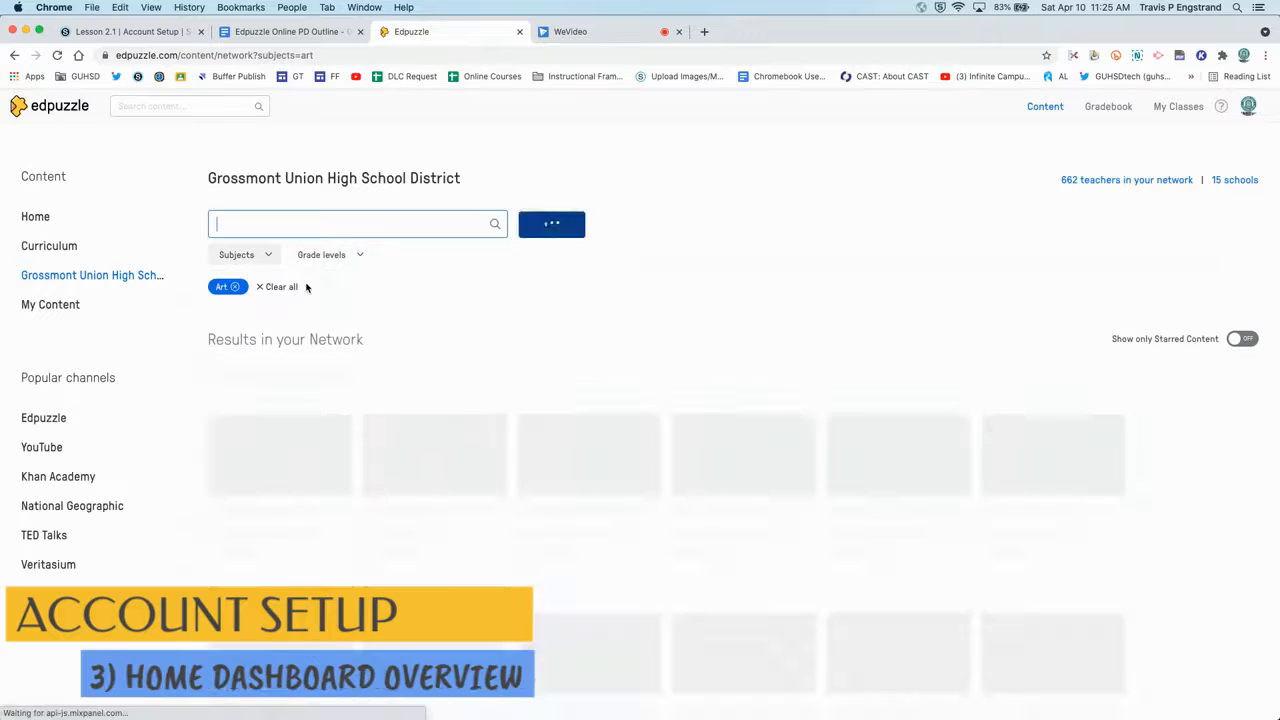
click(236, 288)
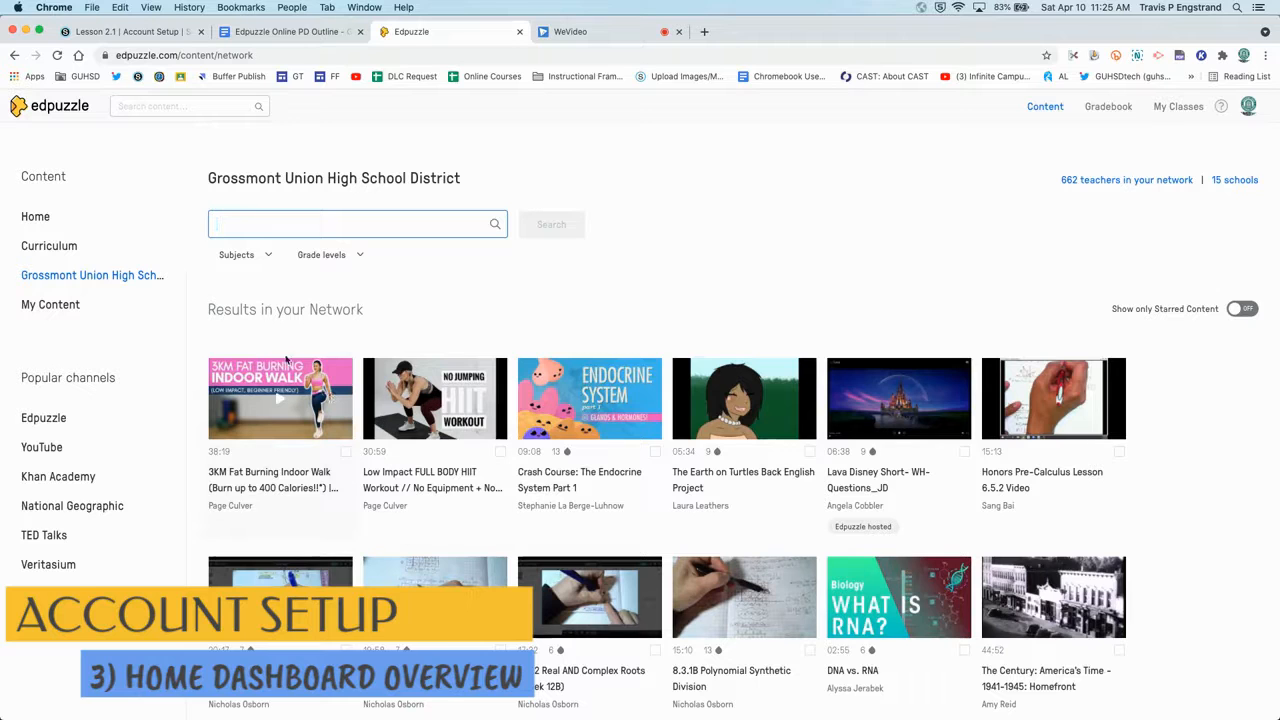
Step: View the My Content library with its folders and videos, look over the popular channels, and return to the home dashboard
click(58, 304)
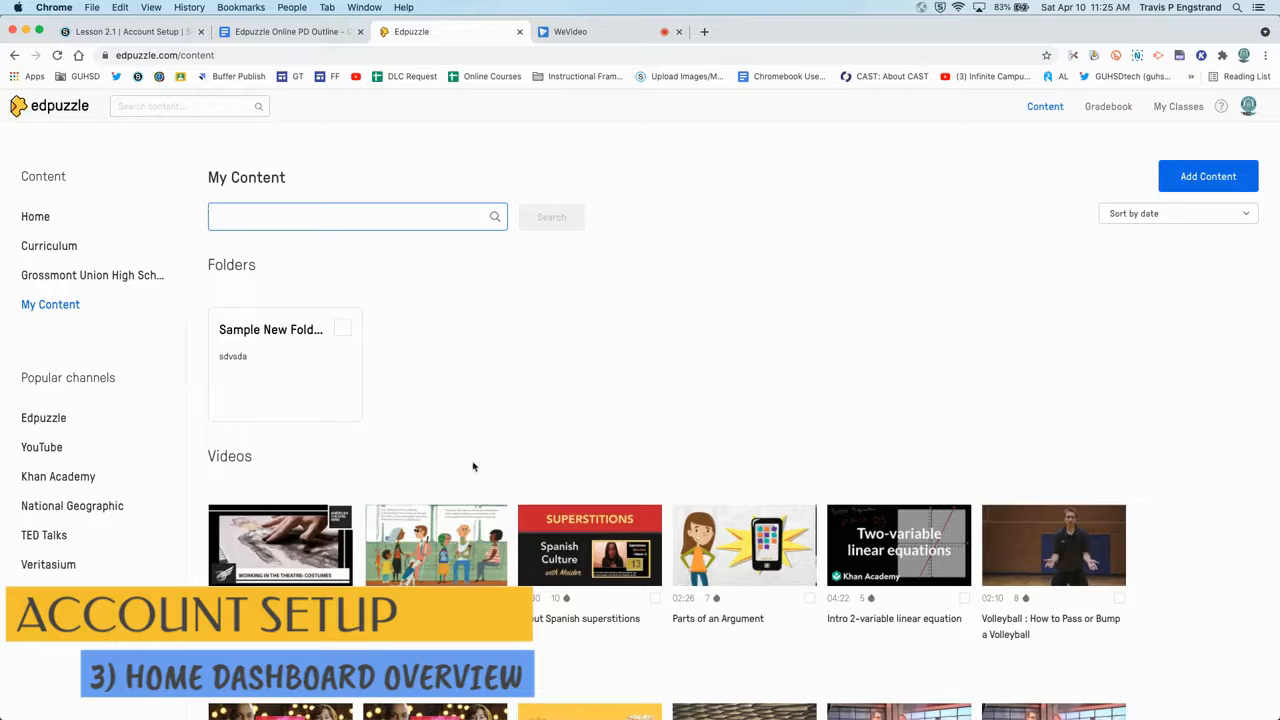
double_click(38, 376)
triple_click(38, 376)
click(40, 377)
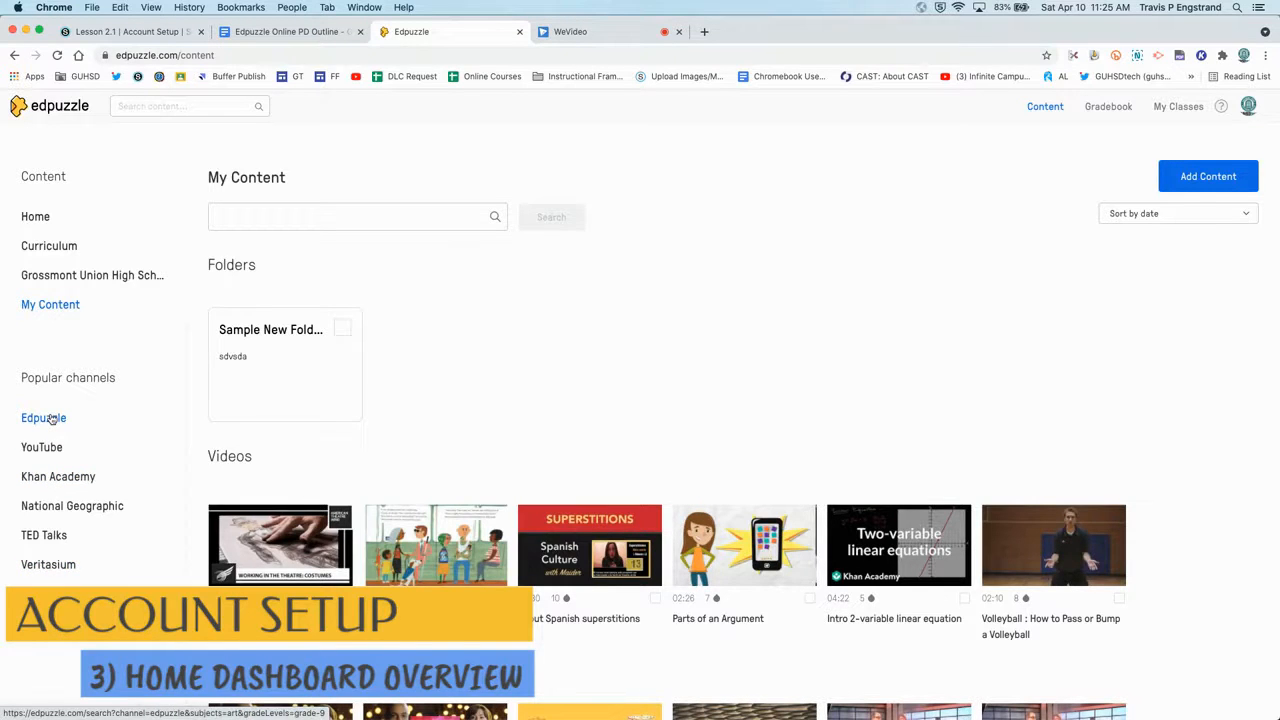
click(49, 108)
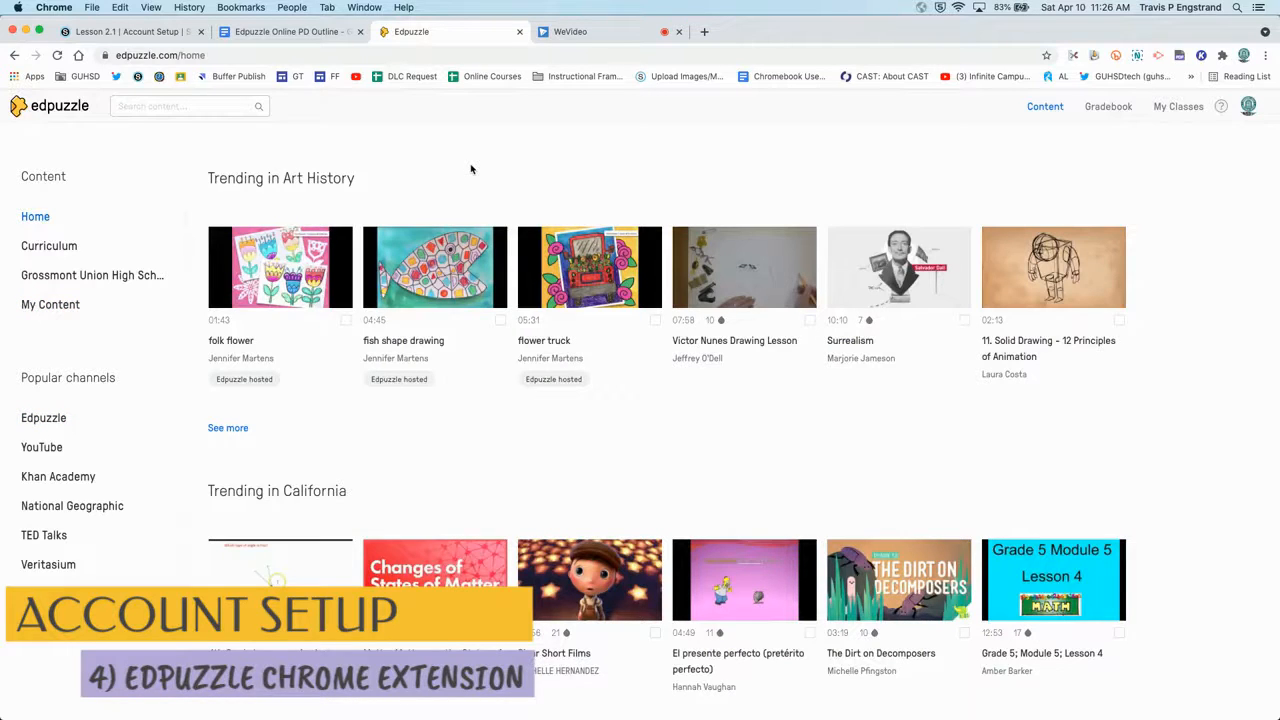
Step: Search the web for "edupuzzle chrome extension" in a new browser tab and open Edpuzzle's Chrome Web Store page
click(705, 32)
text(e)
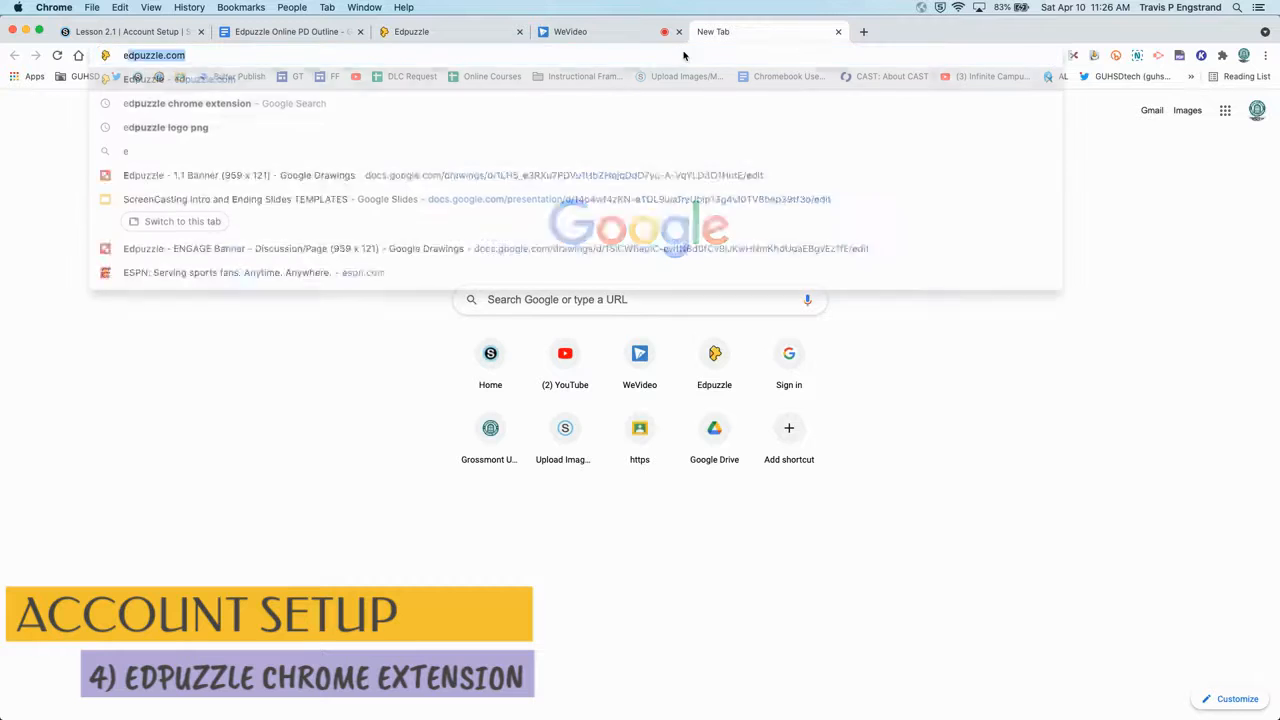
text(dupuzzle chrome extension)
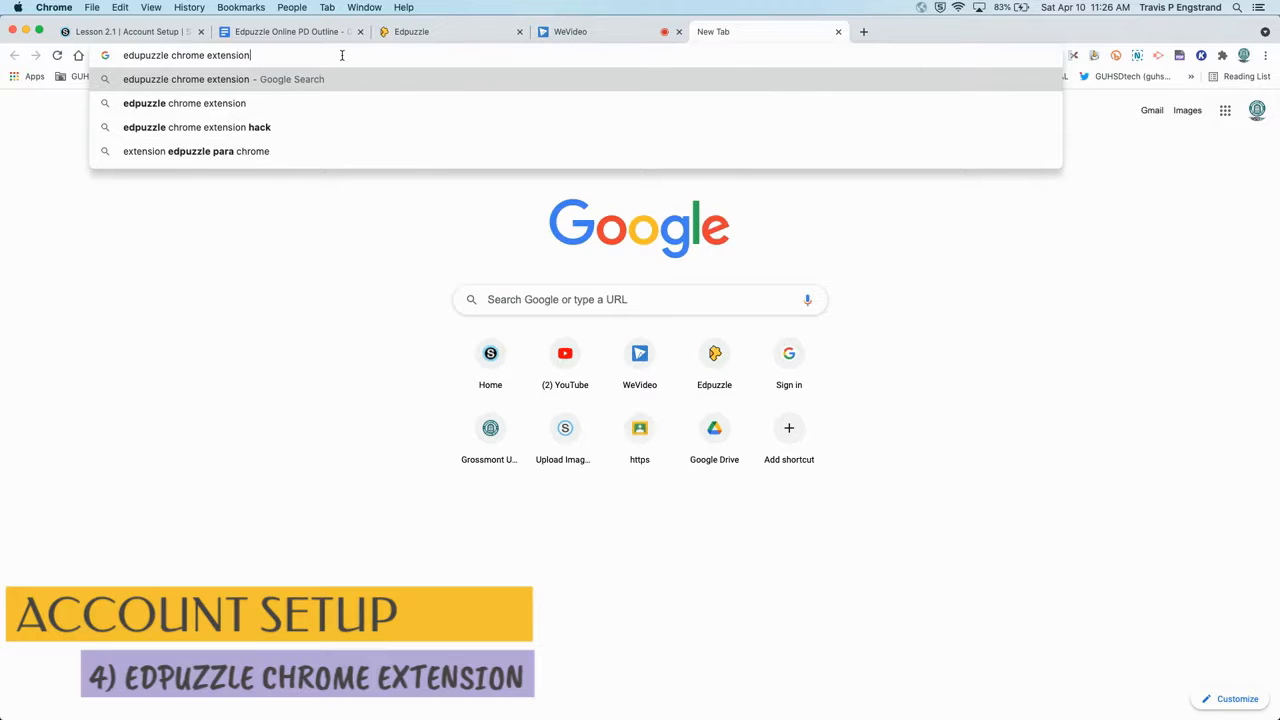
key(Return)
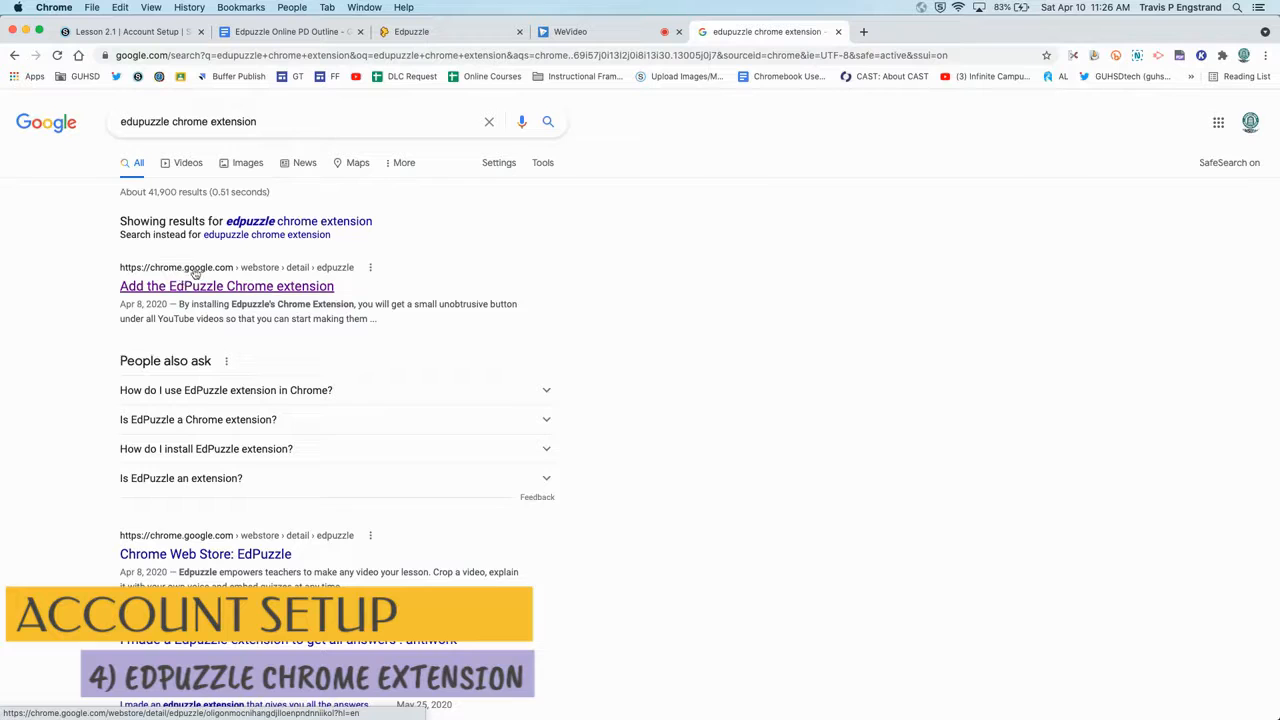
click(203, 287)
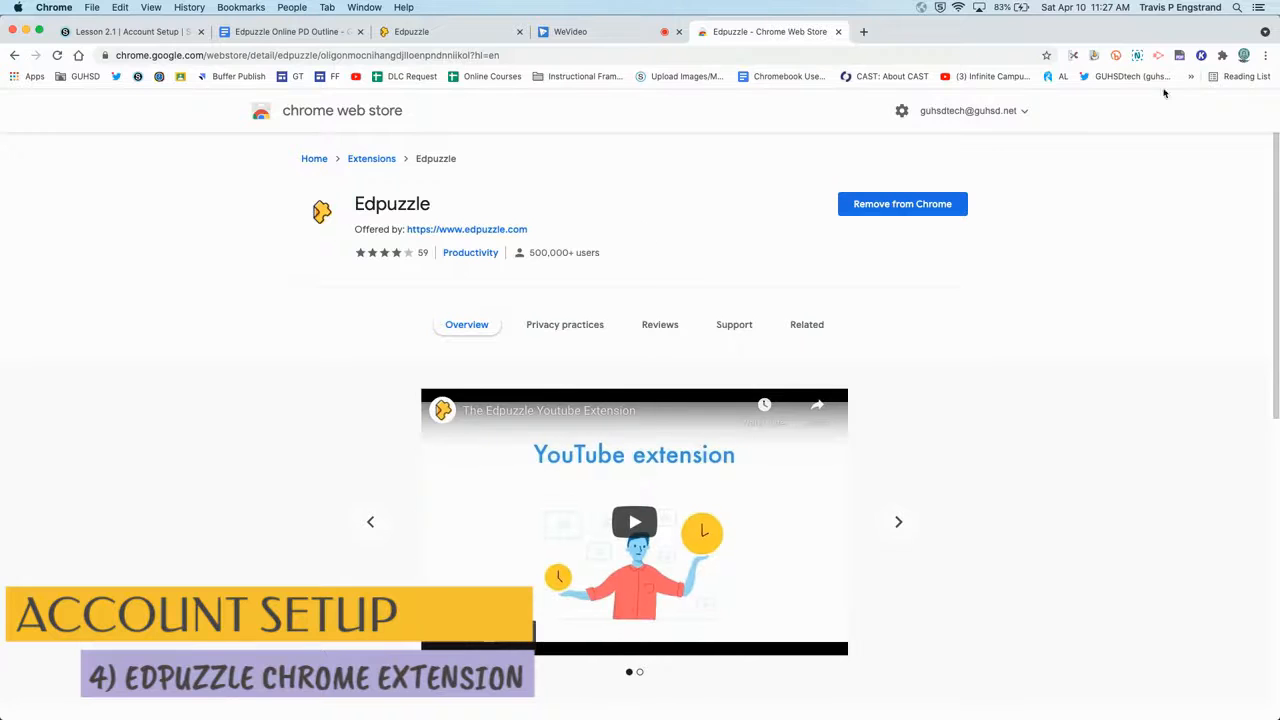
Step: Look through the browser's installed extensions to locate Edpuzzle
click(1222, 56)
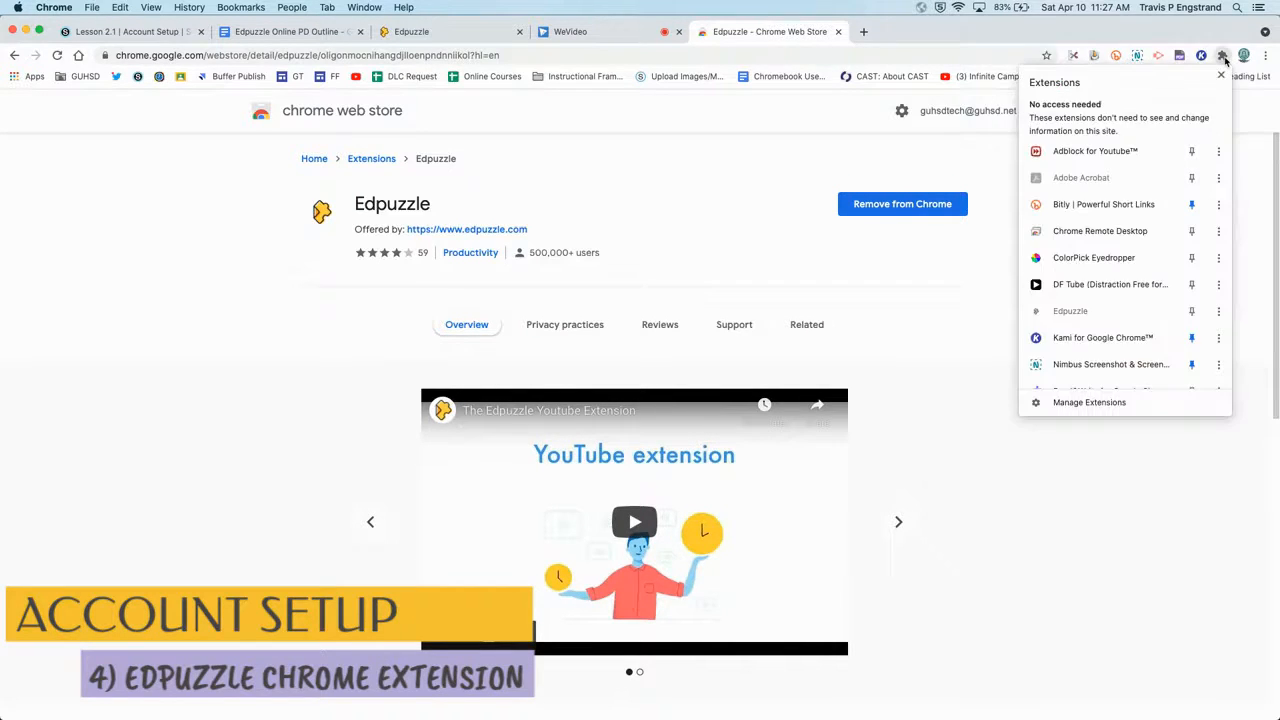
scroll(1143, 202, down, 3)
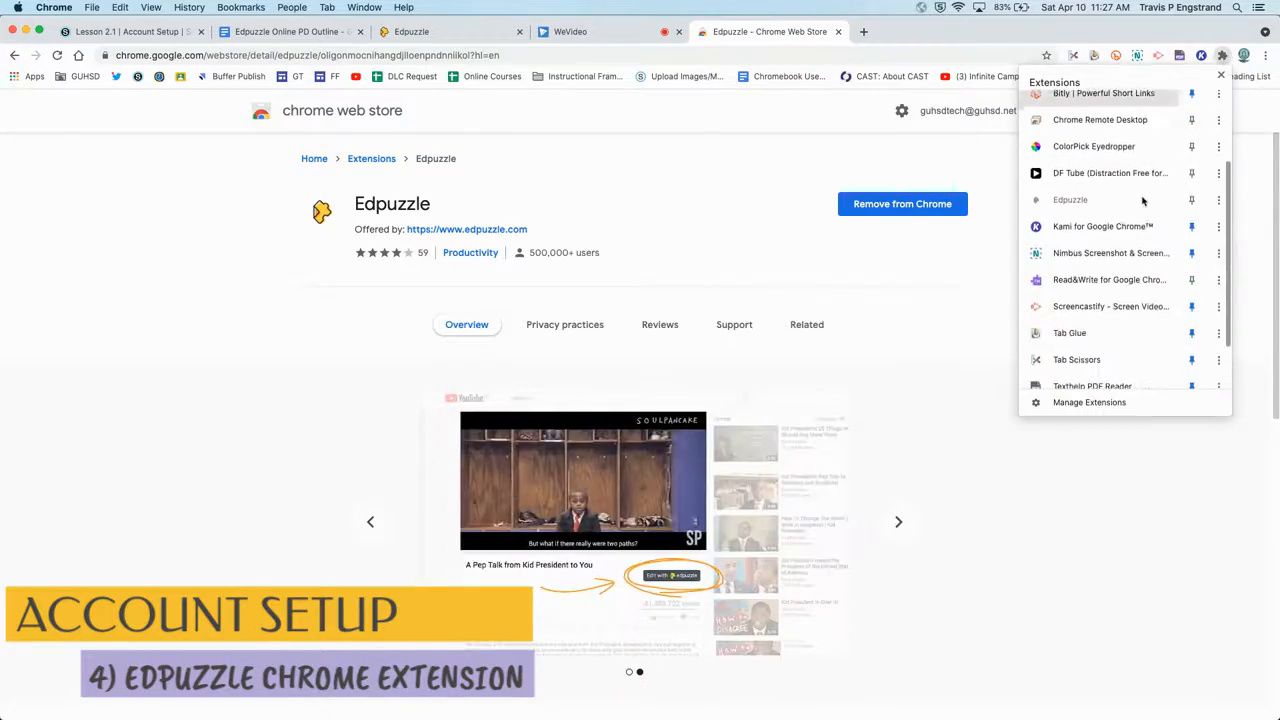